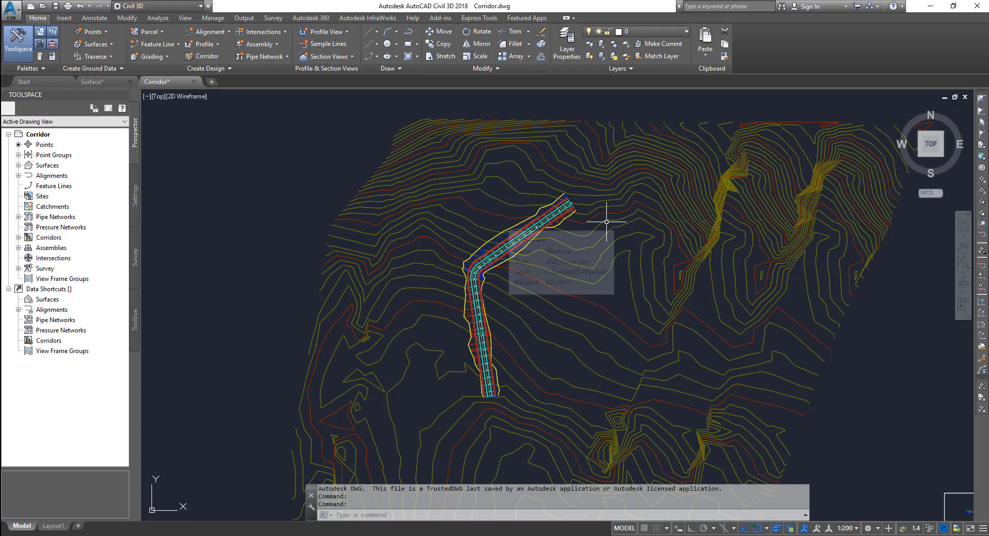
- Open the properties of M1 Corridor - (1) and examine the plan display components of its ANZ_Corridor style, leaving everything as is
mouse_move(607, 219)
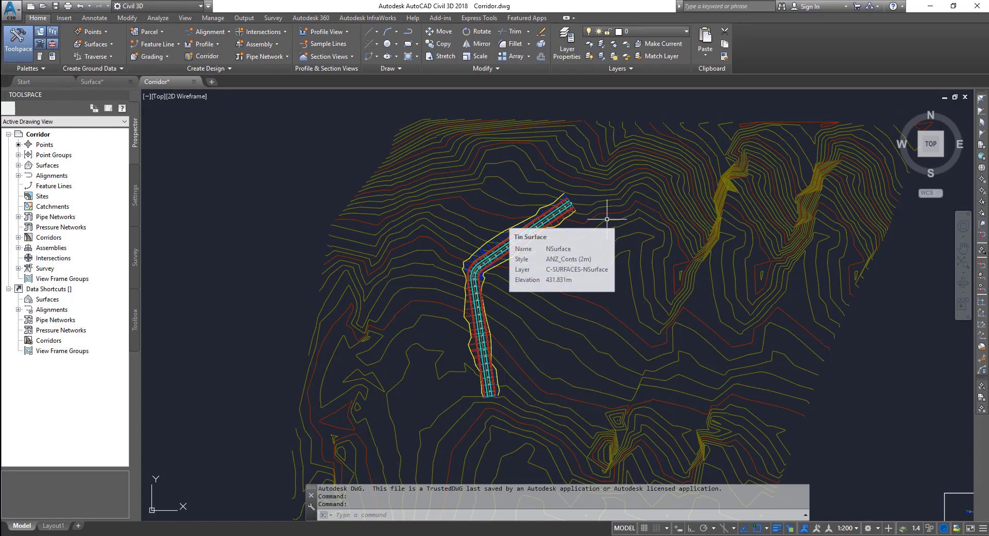
scroll(577, 207, "up", 5)
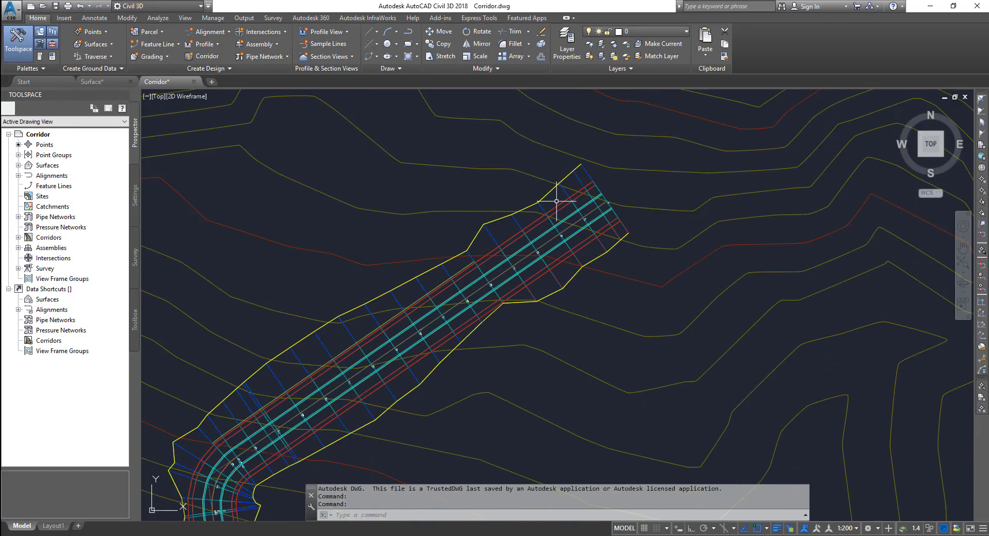
mouse_move(568, 182)
left_click(591, 168)
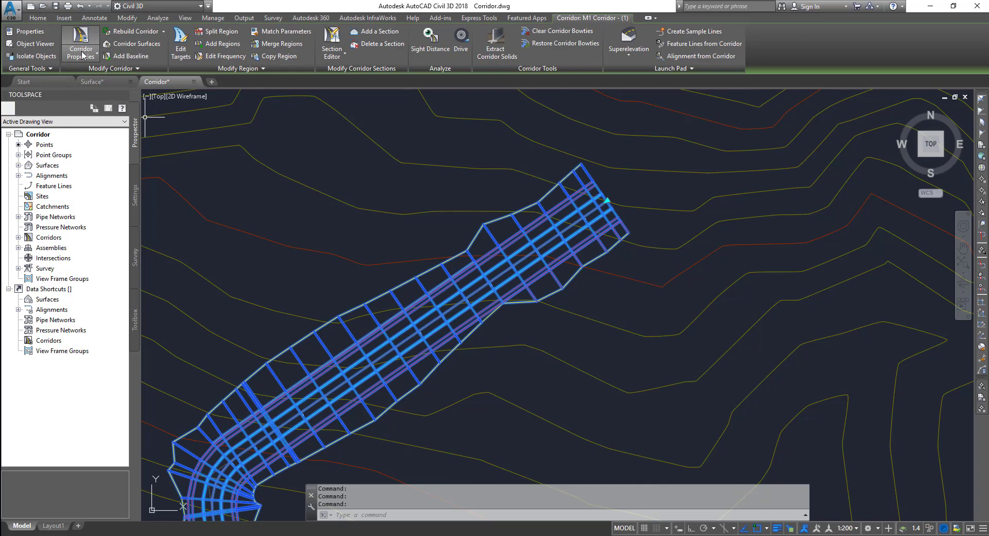
left_click(81, 51)
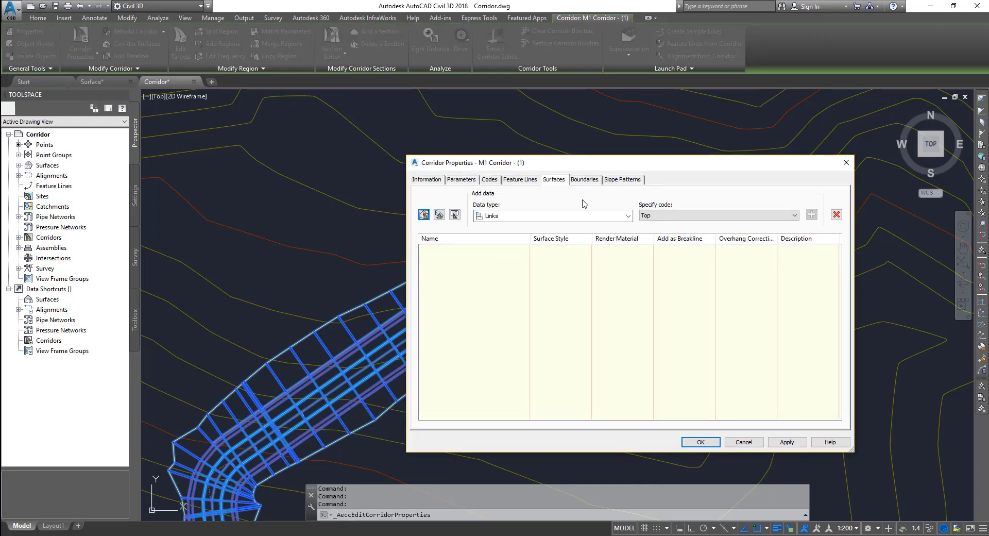
left_click(436, 180)
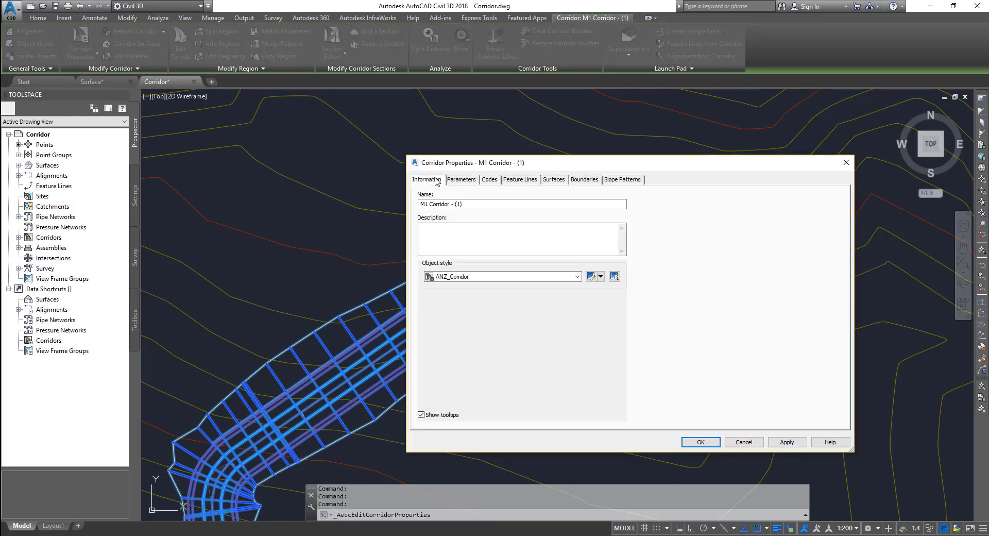
left_click(601, 277)
left_click(636, 309)
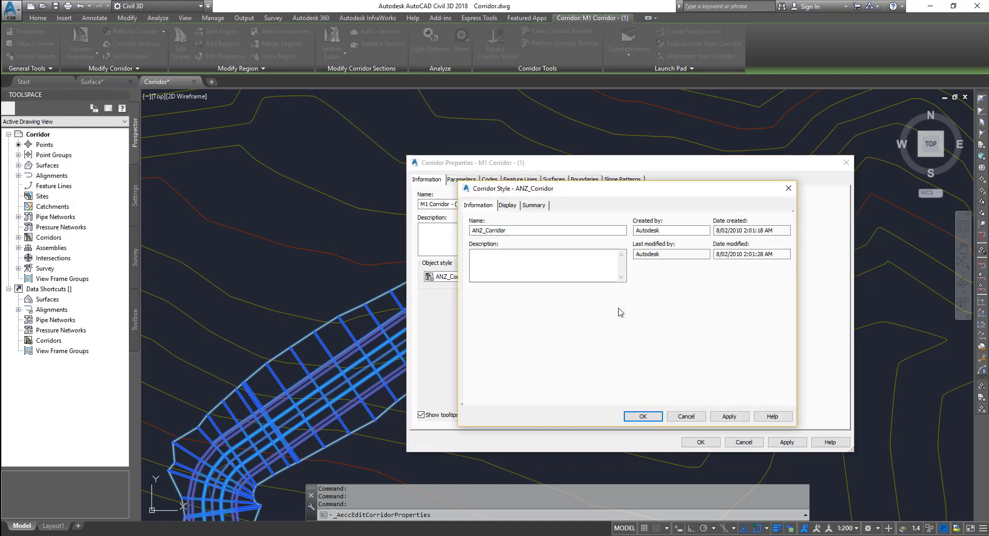
left_click(508, 206)
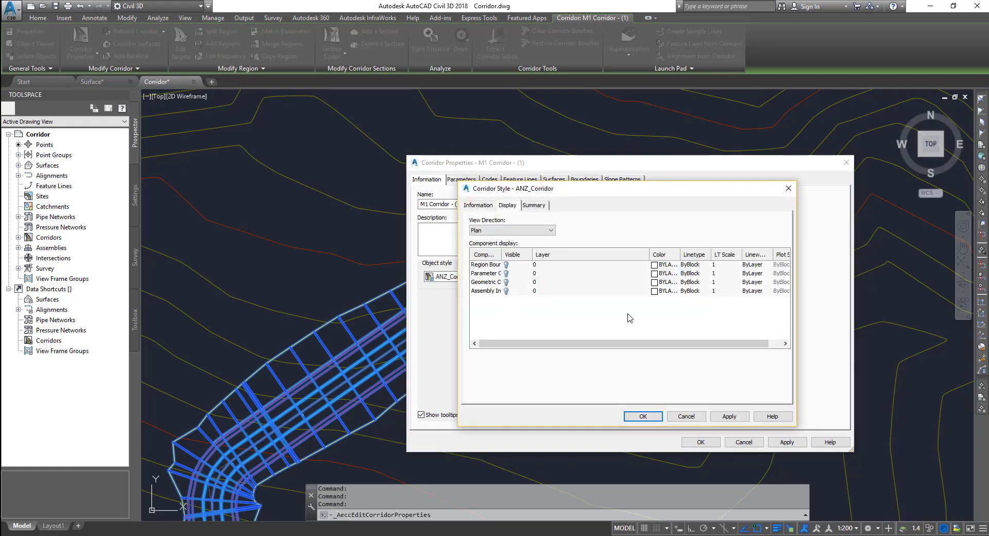
left_click(686, 416)
left_click(714, 446)
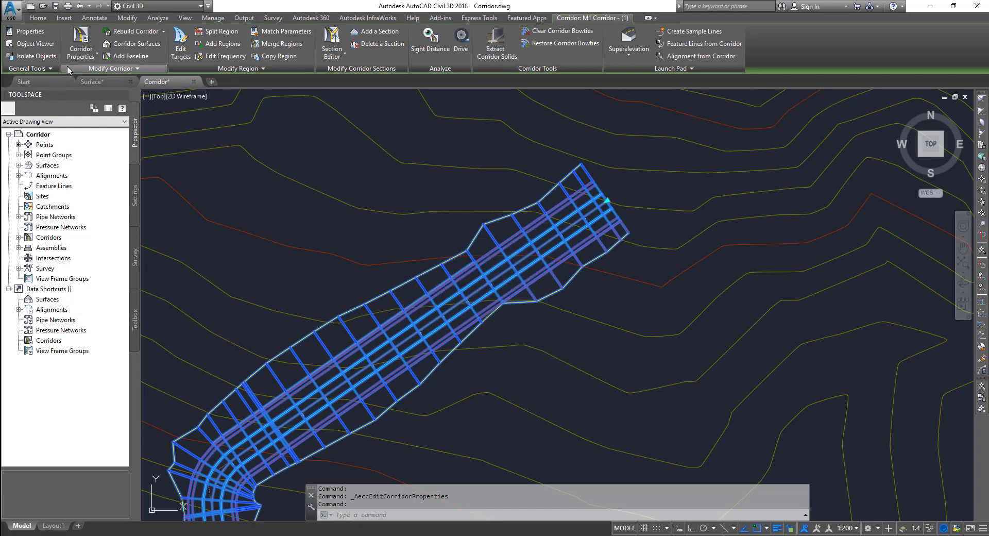
- Apply the code set style _ANZ_Corr Plotting (2D:Paved Area Hatched) (3D:Render) to the corridor M1 Corridor - (1)
left_click(81, 53)
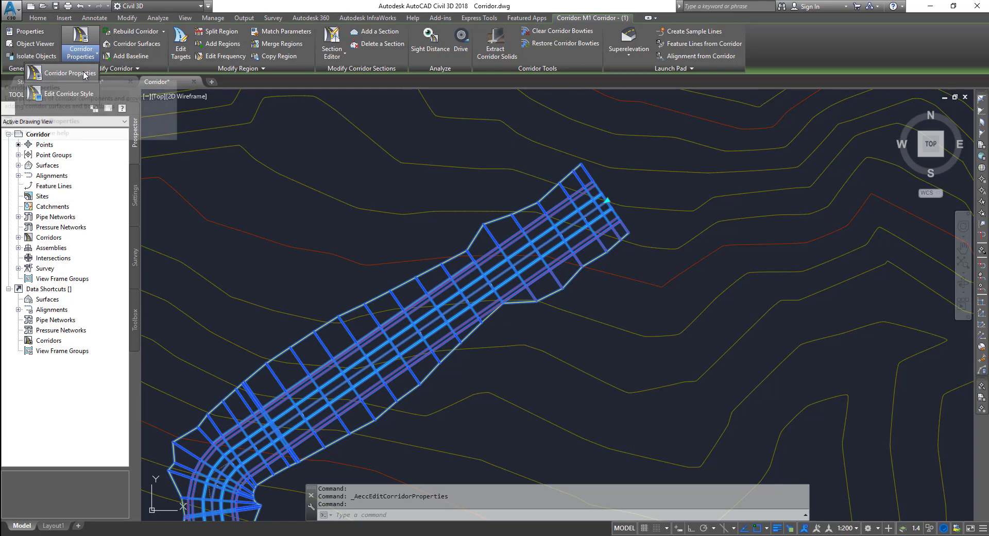
left_click(84, 75)
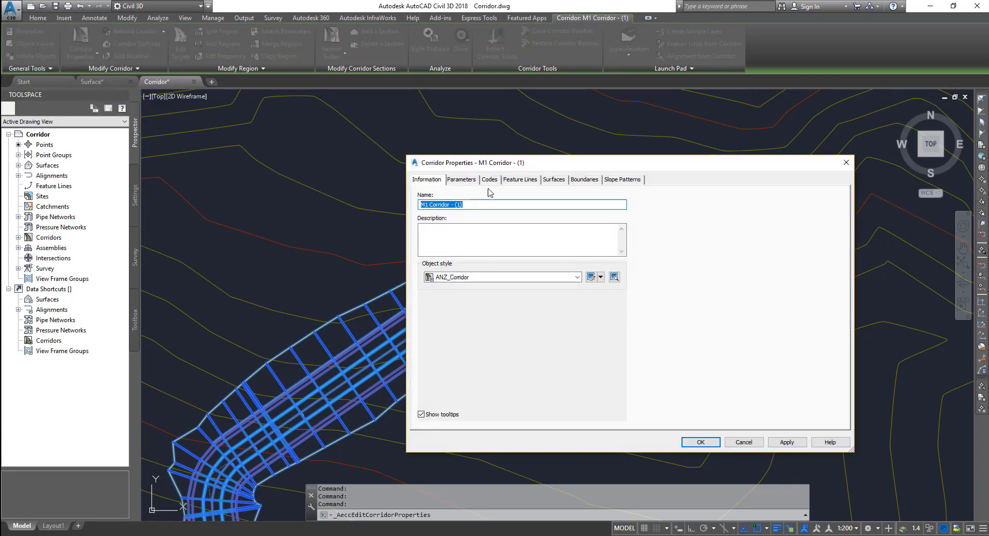
left_click(490, 180)
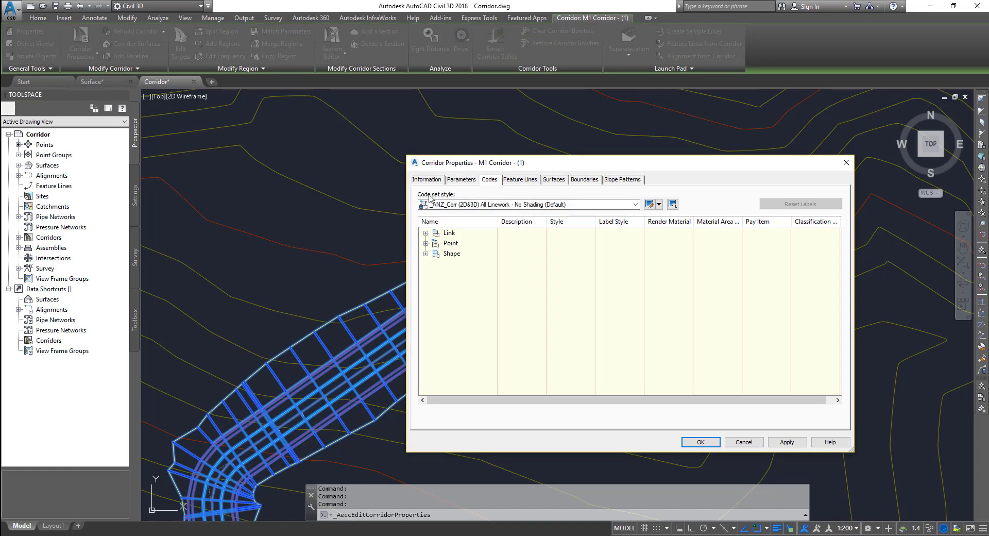
left_click_drag(570, 166, 741, 108)
left_click(721, 147)
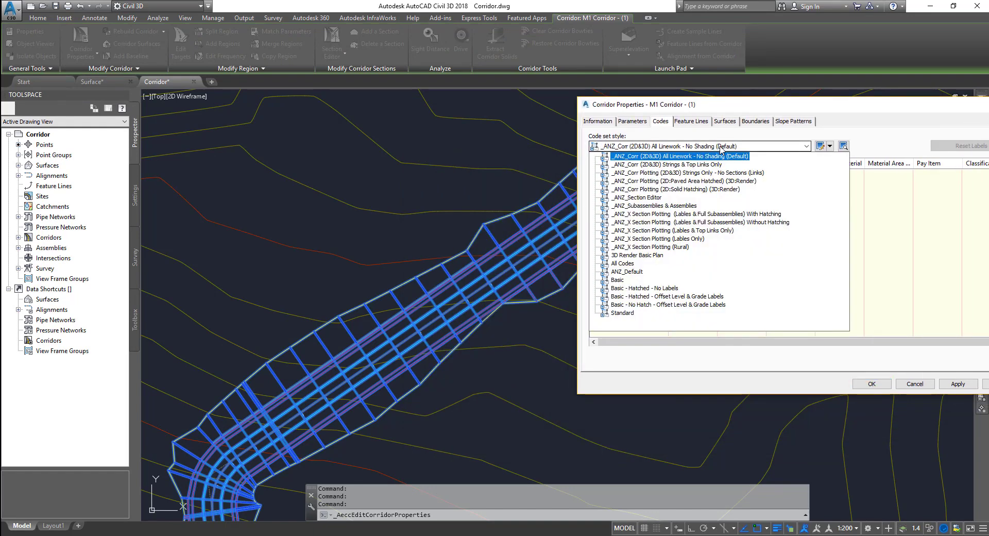
left_click(722, 181)
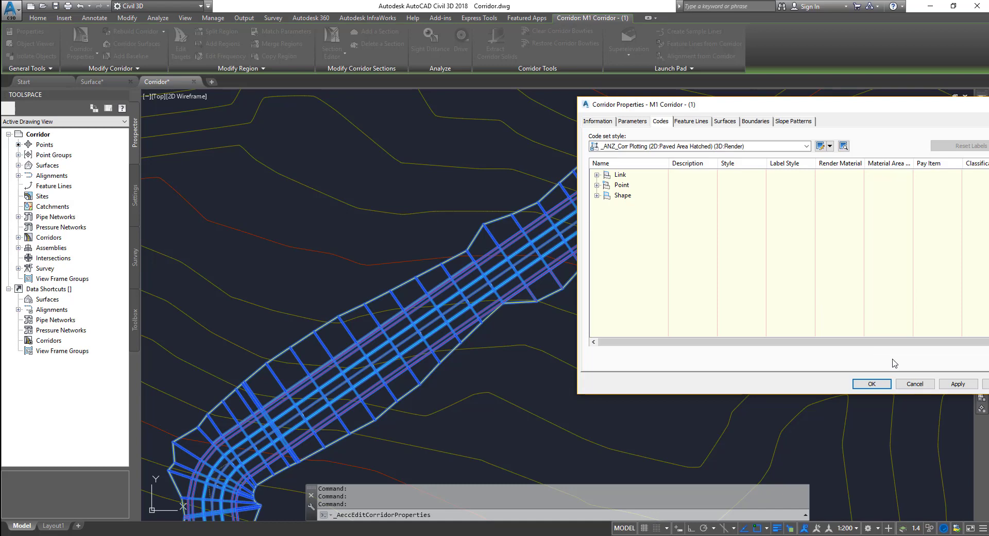
left_click(959, 384)
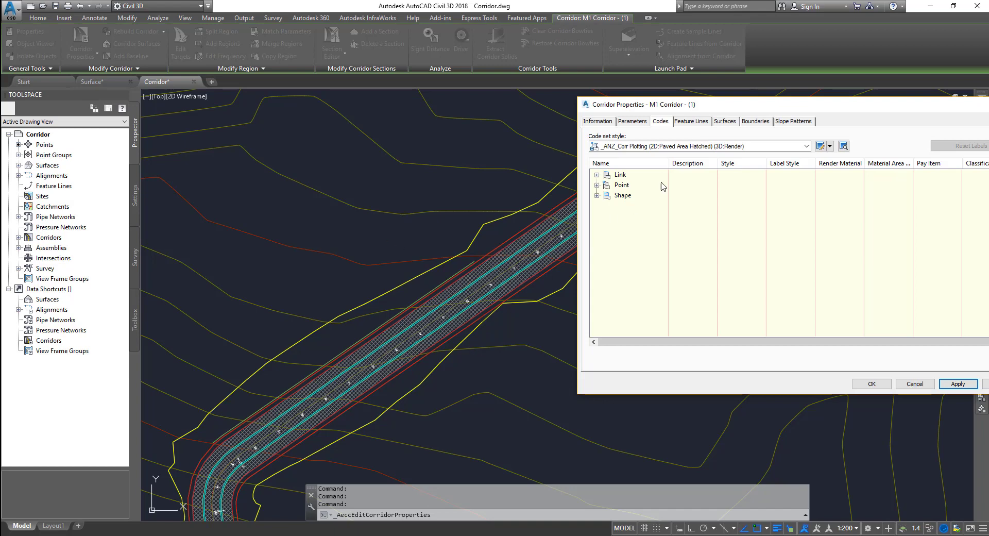
left_click_drag(773, 105, 732, 96)
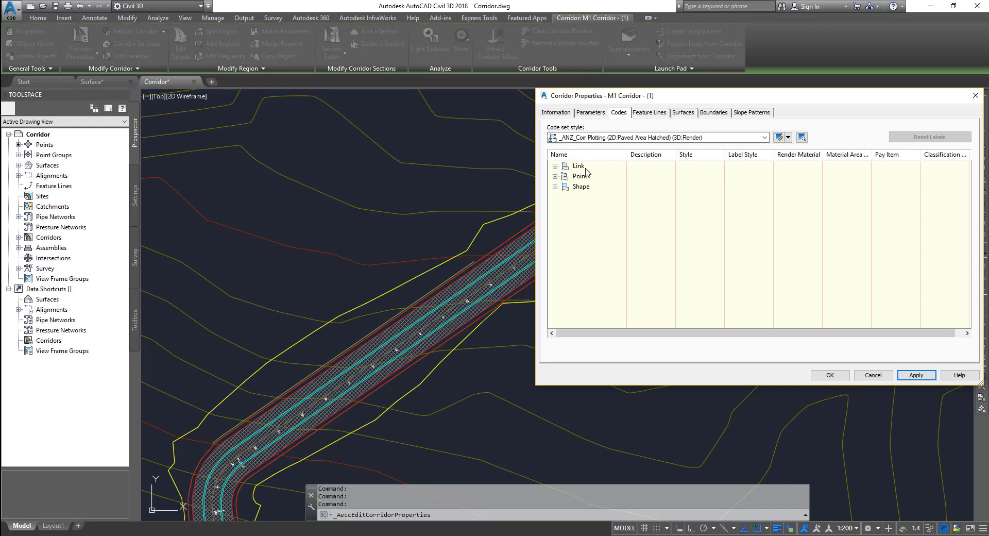
- Accept the corridor properties and examine the kerb, pavement and footpath shapes of the assembly drawn in the model
right_click(581, 184)
left_click(583, 191)
right_click(581, 187)
left_click(475, 276)
left_click(486, 271)
left_click(830, 374)
scroll(504, 221, "down", 5)
middle_click_drag(505, 268, 429, 198)
scroll(623, 381, "up", 8)
middle_click_drag(458, 122, 531, 220)
scroll(531, 220, "up", 8)
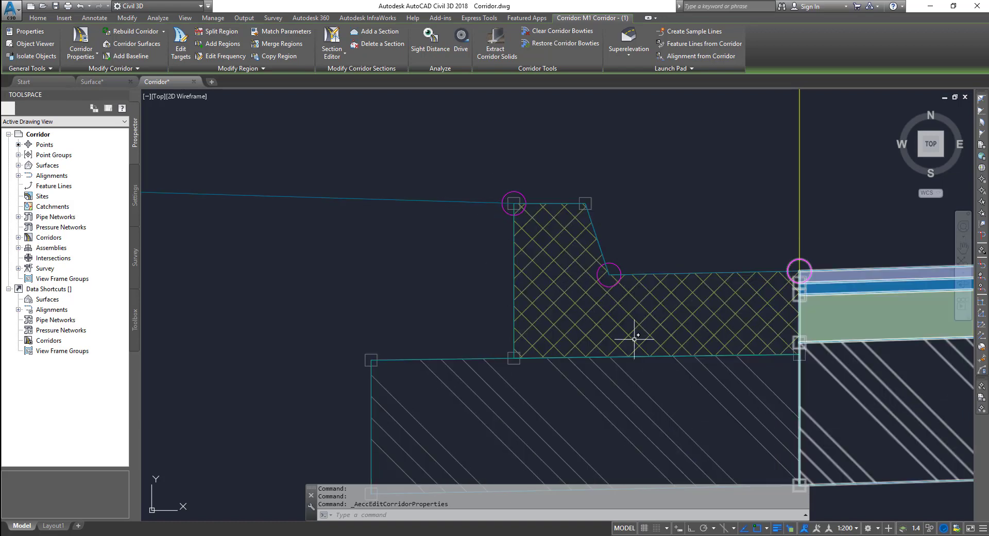
scroll(630, 307, "down", 4)
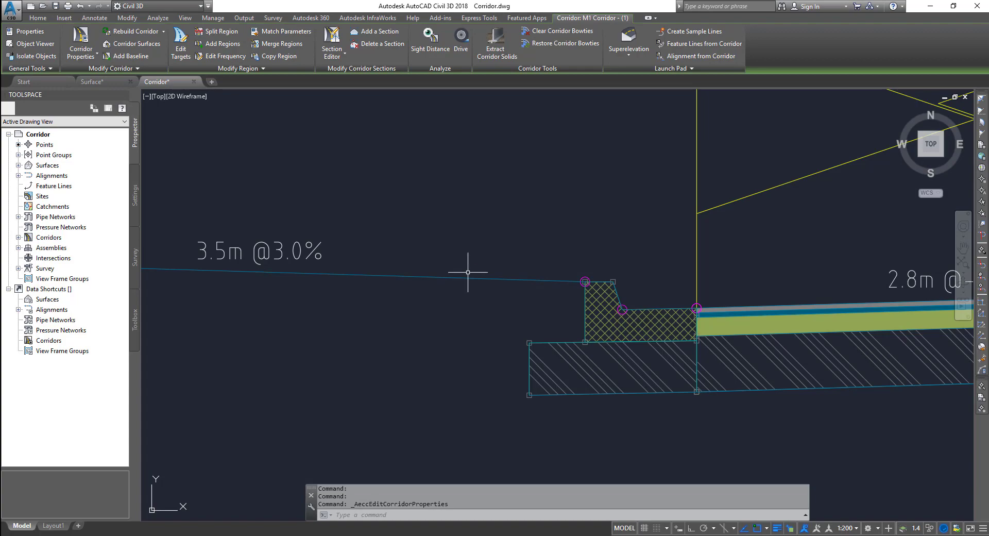
scroll(500, 276, "down", 10)
scroll(673, 316, "up", 8)
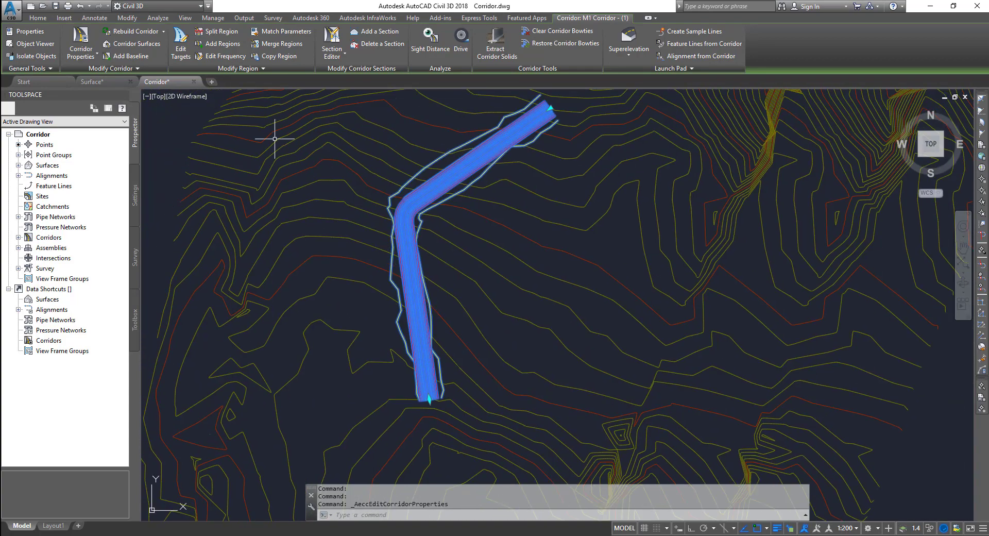
- Reopen the corridor's properties and examine the styles and render materials of its link codes and the styles of its point codes
left_click(81, 44)
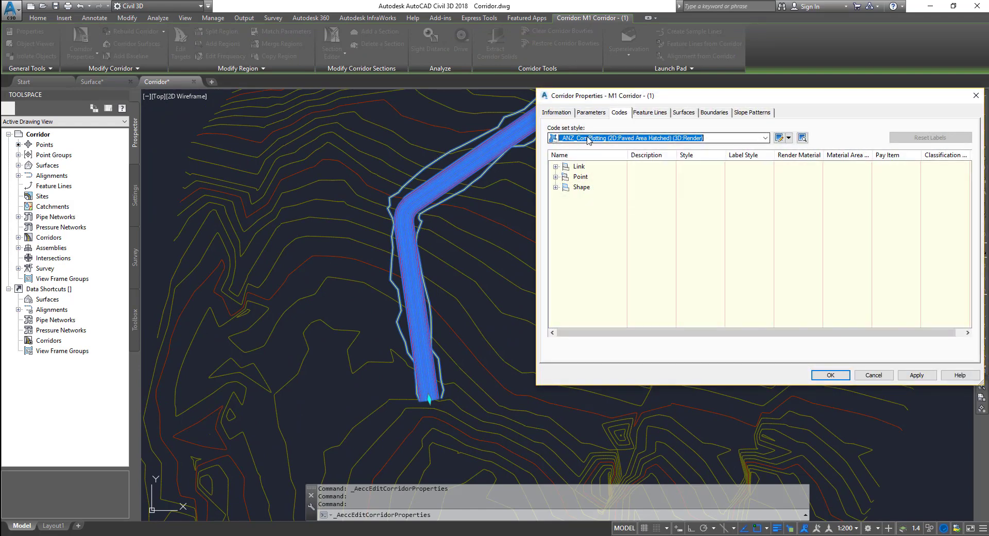
left_click(556, 166)
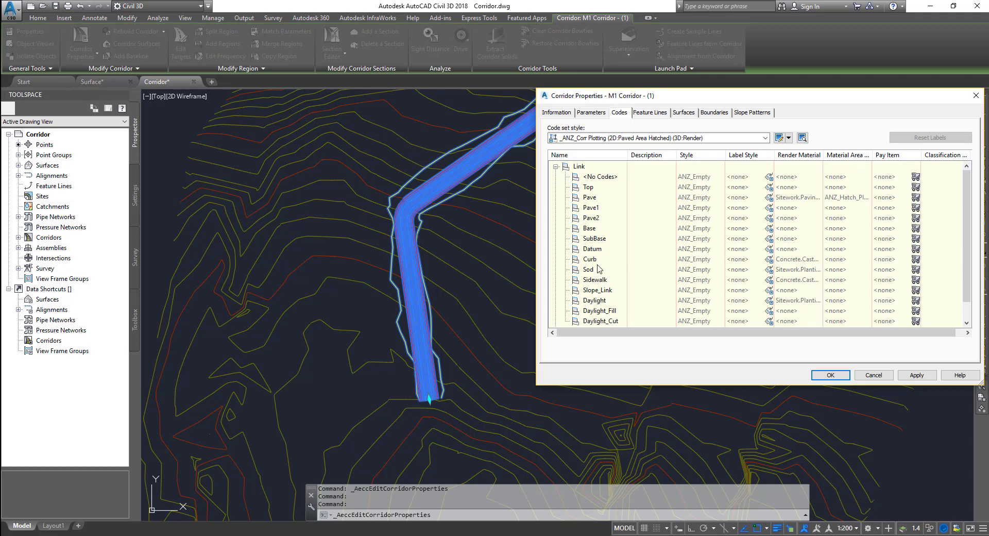
scroll(613, 303, "down", 1)
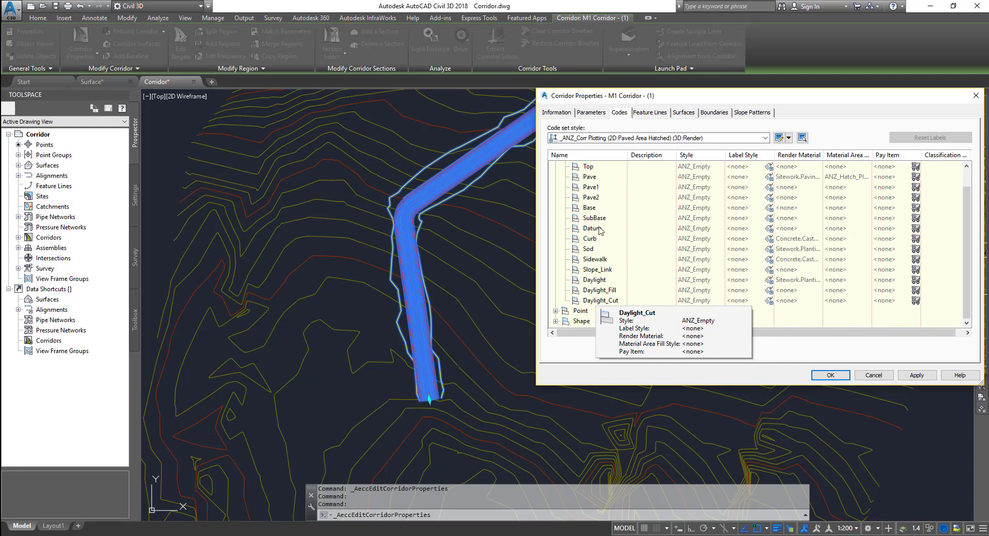
left_click(592, 168)
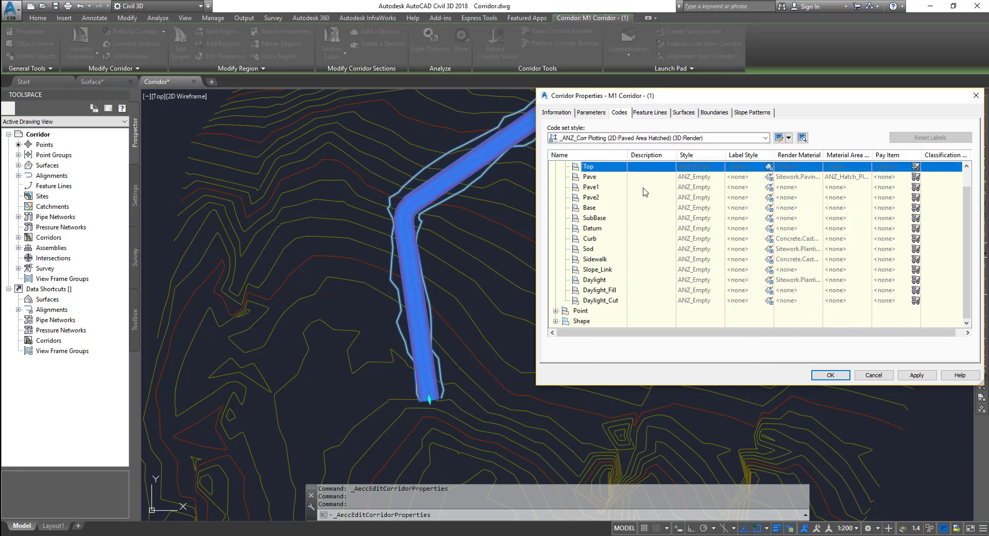
left_click(684, 199)
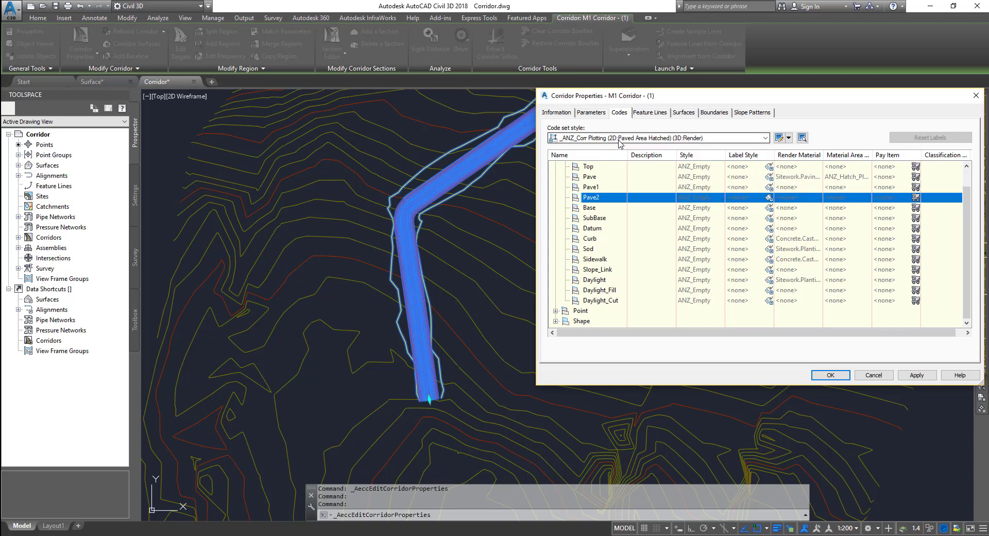
left_click(590, 167)
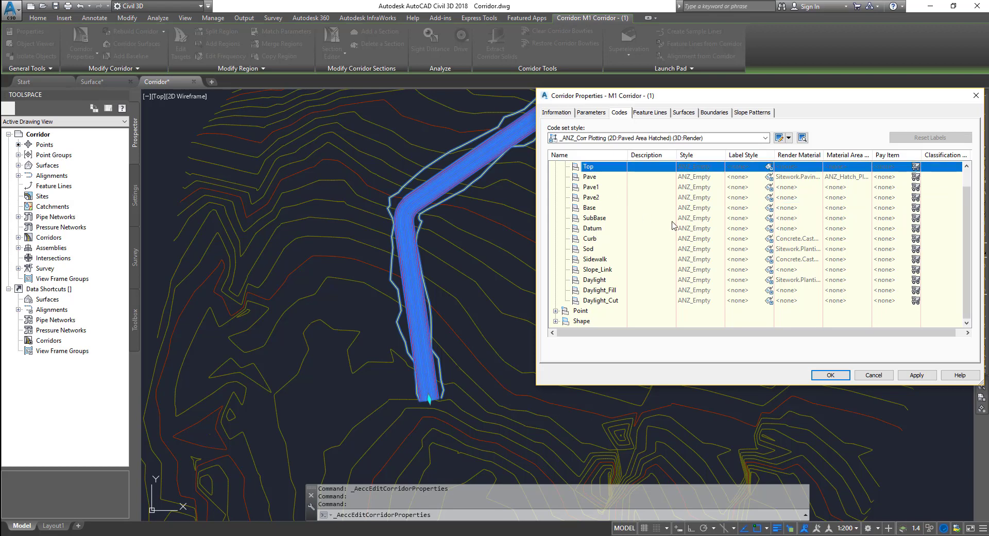
scroll(642, 260, "up", 1)
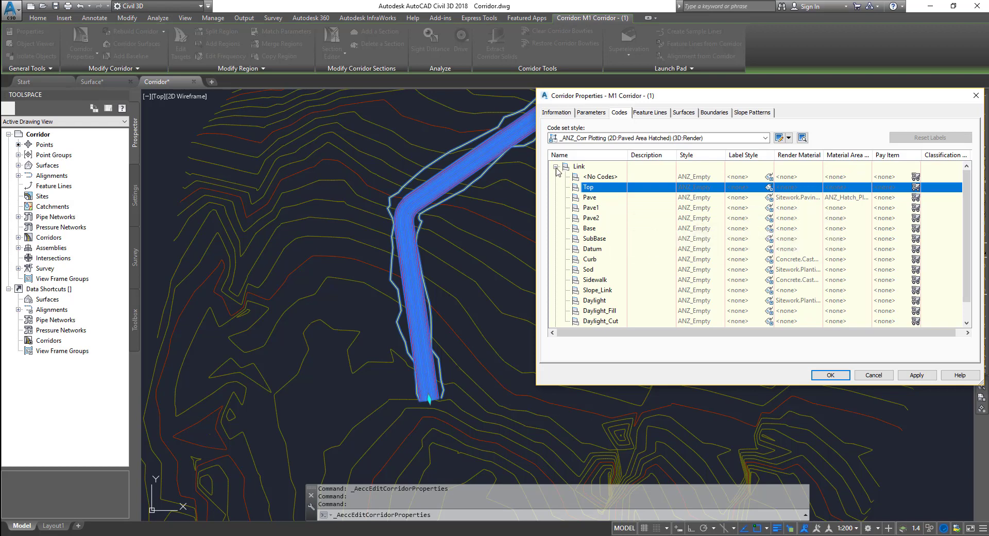
key("Left")
key("Left")
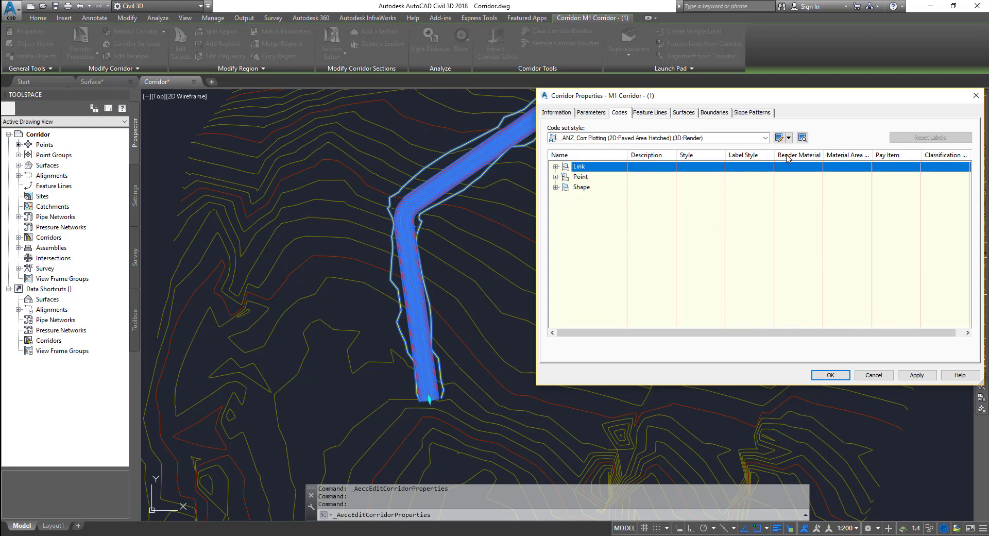
left_click(556, 177)
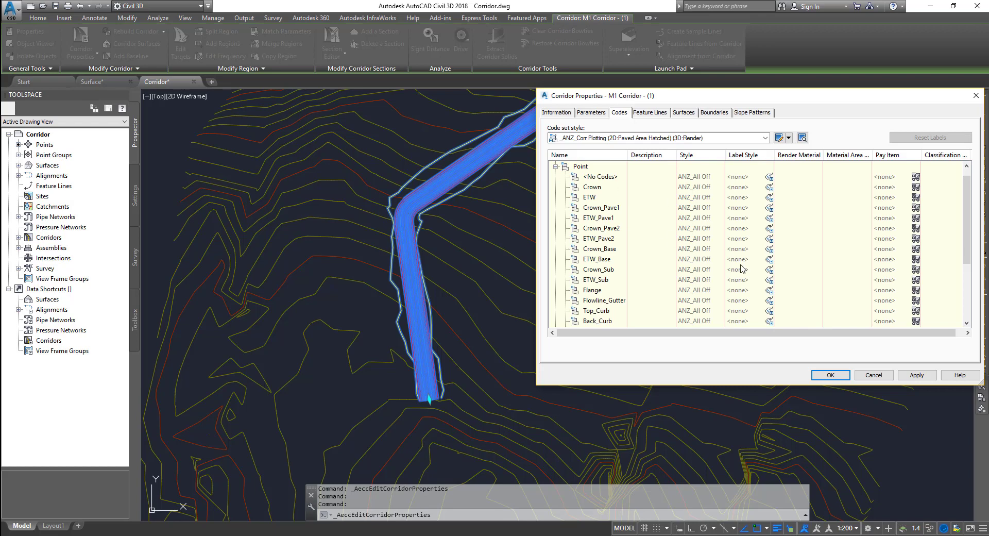
left_click(556, 166)
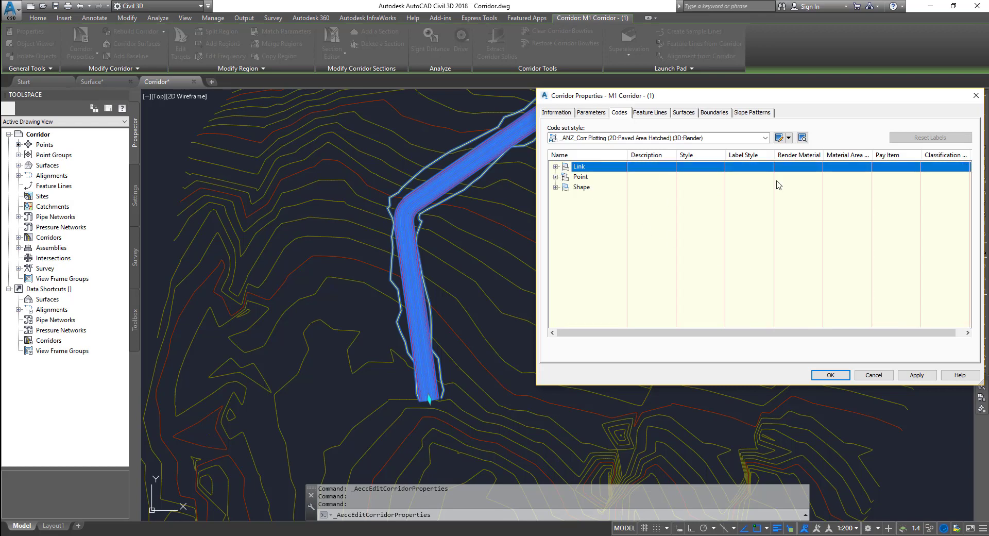
- Copy the current code set style, prefix the copy's name with "expert" and enter "expert" as its description
left_click(789, 138)
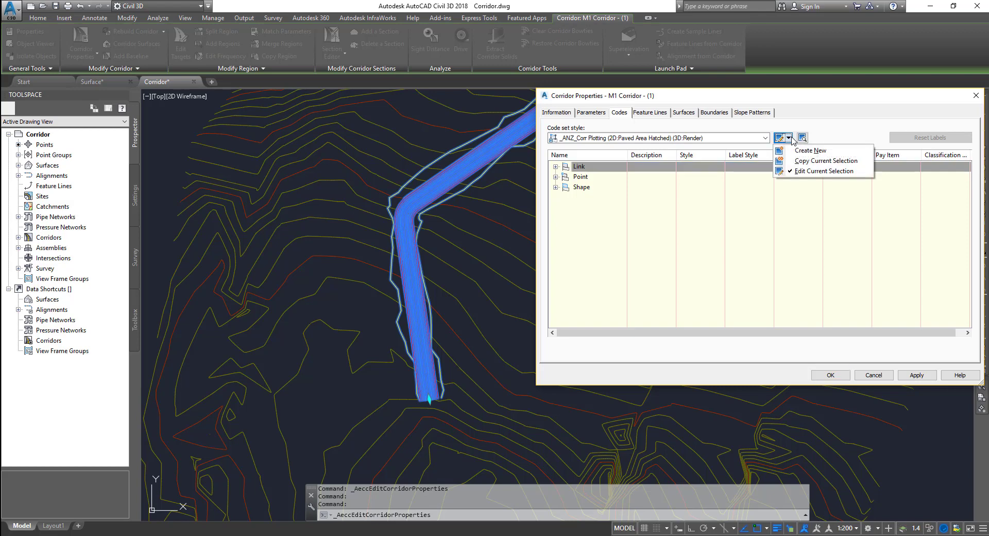
left_click(816, 160)
left_click(649, 164)
left_click(604, 165, "shift")
left_click(604, 165)
type("expert_ANZ_Corr Plotting (2D:Paved Area Hatched) (3D:Rend")
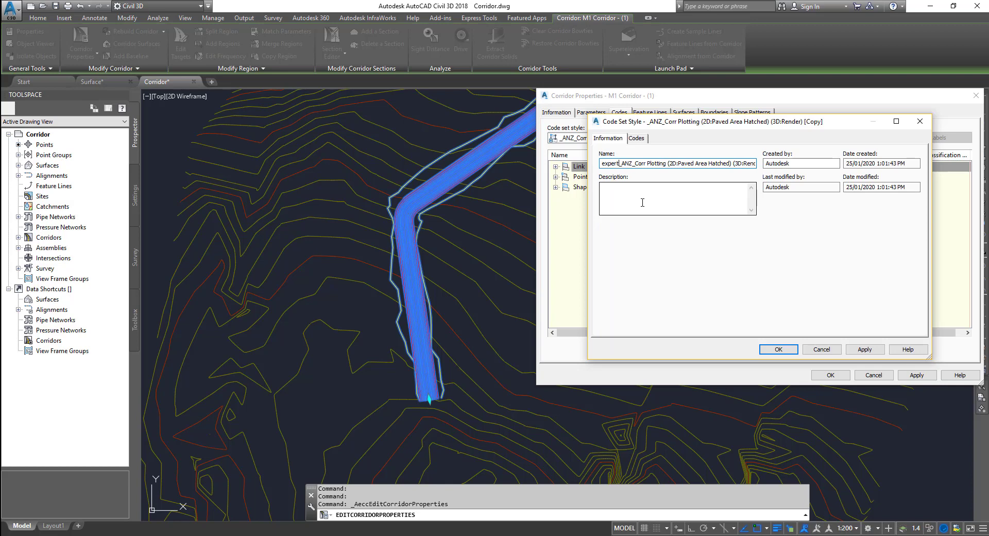
key("shift+Home")
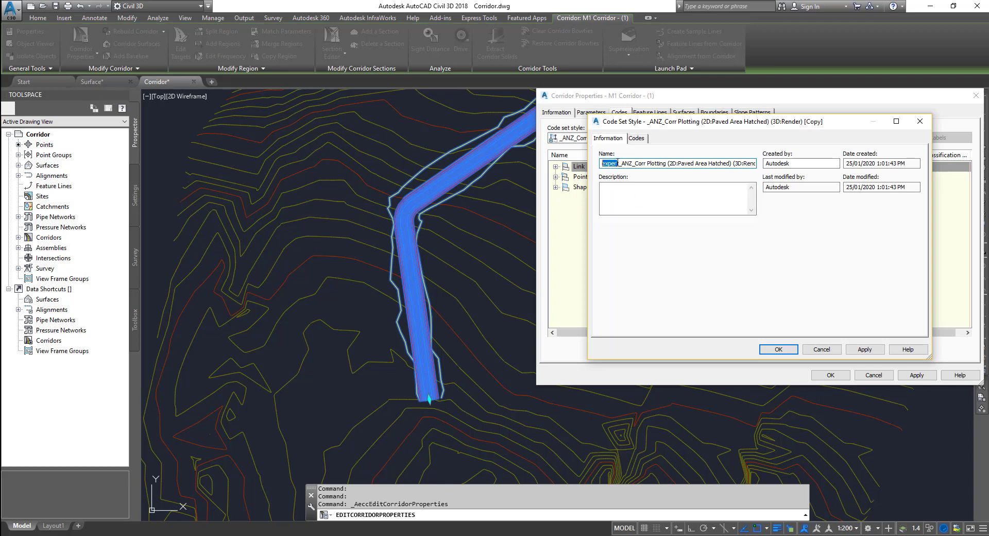
type("expert")
left_click(638, 188)
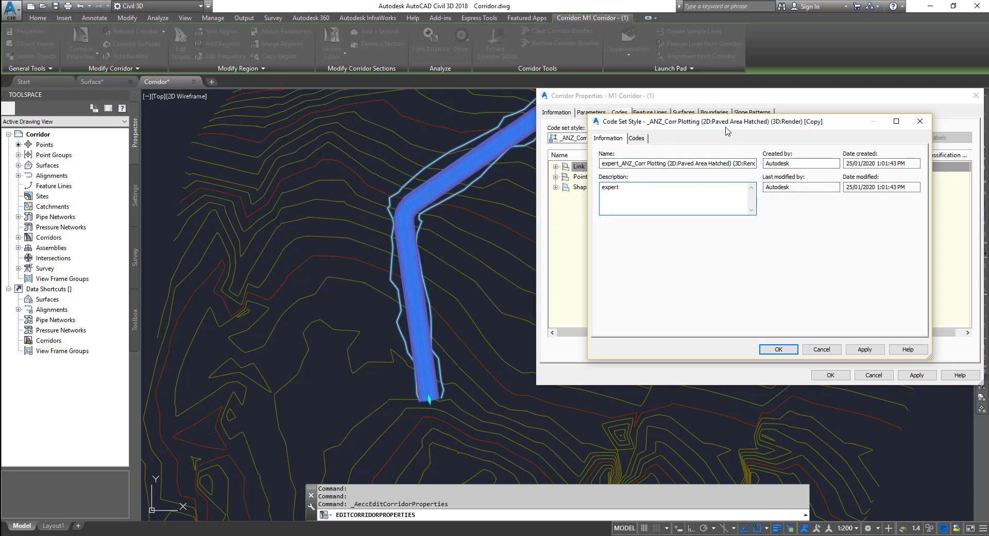
left_click_drag(732, 126, 677, 156)
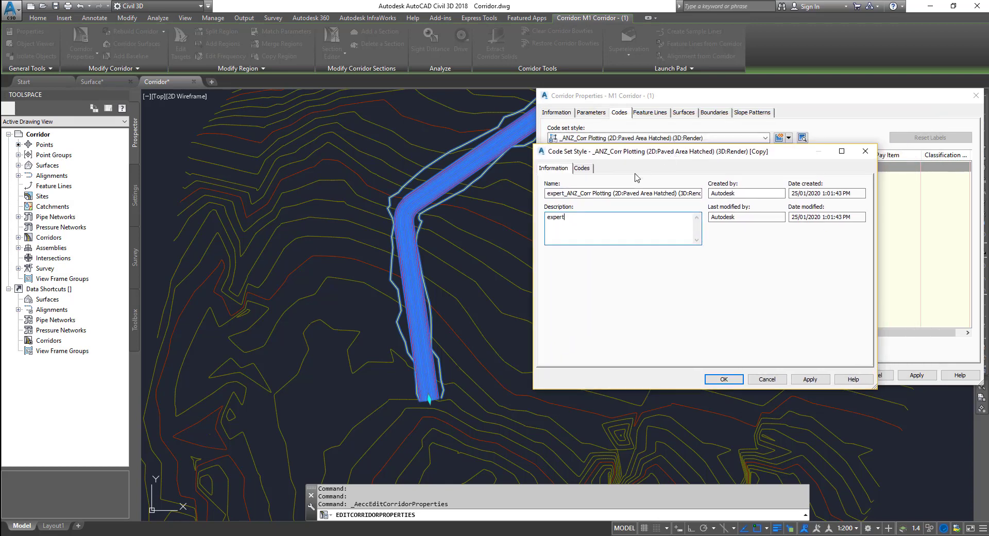
- Examine the styles assigned to the link and point codes of the copied code set style
left_click(585, 171)
left_click_drag(663, 162, 314, 111)
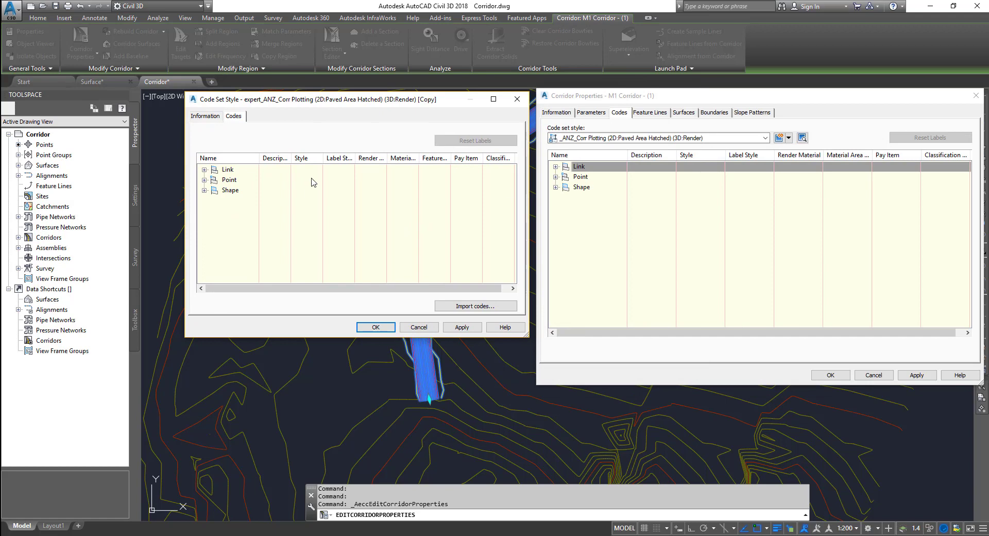
left_click_drag(330, 101, 638, 130)
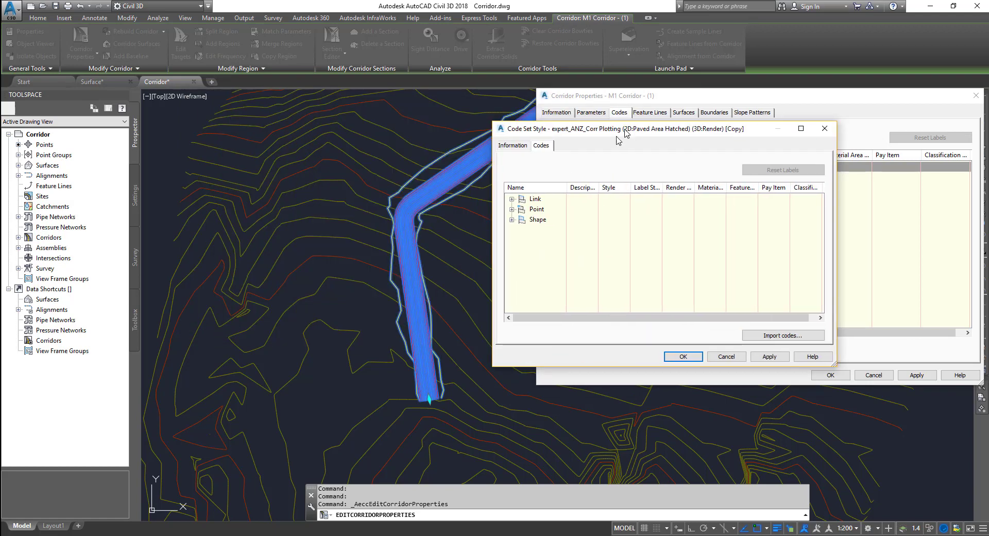
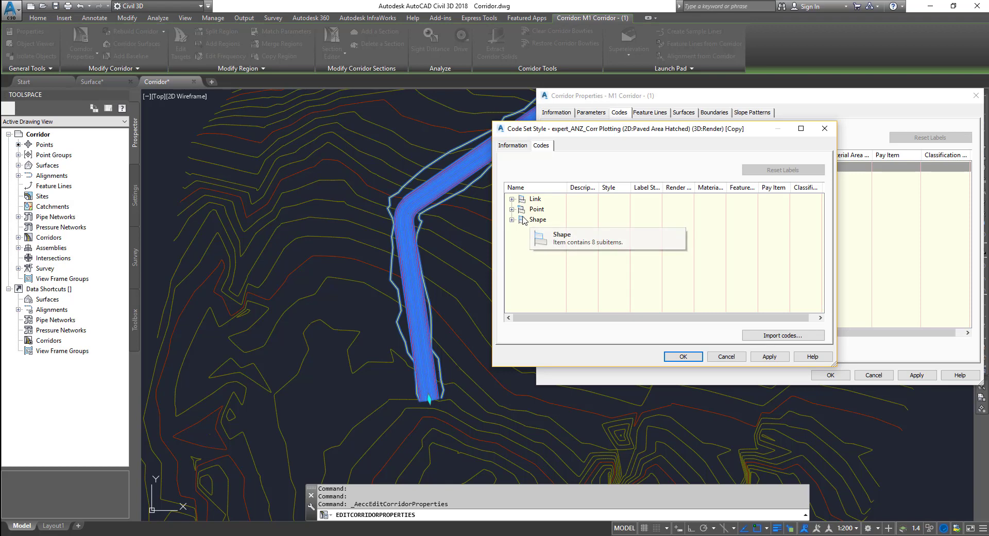
left_click(512, 199)
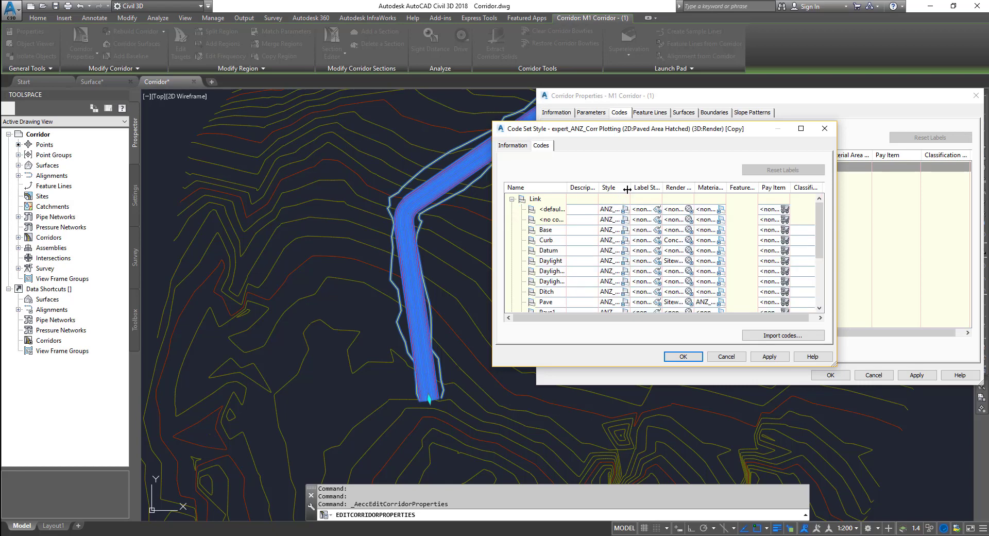
left_click_drag(658, 186, 662, 186)
scroll(565, 247, "down", 3)
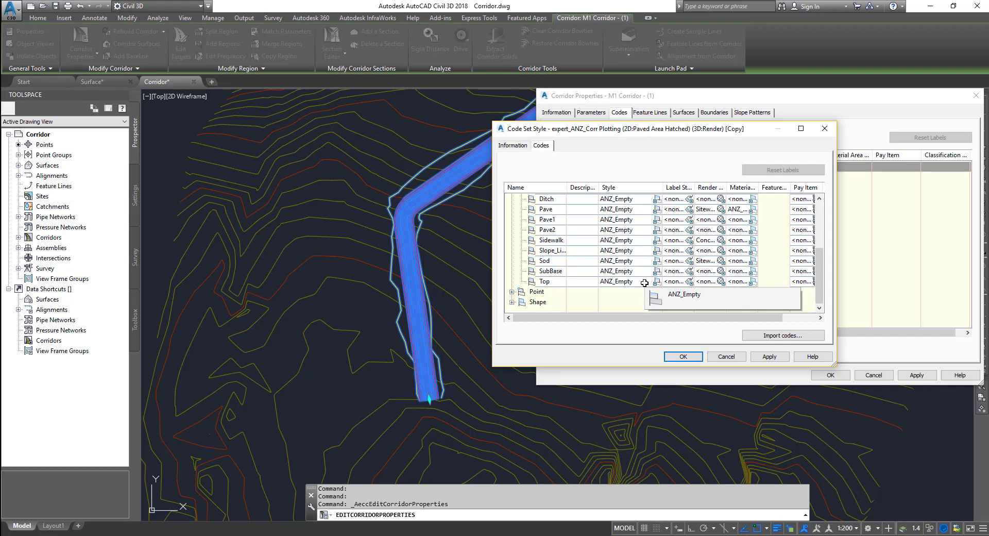
left_click(512, 292)
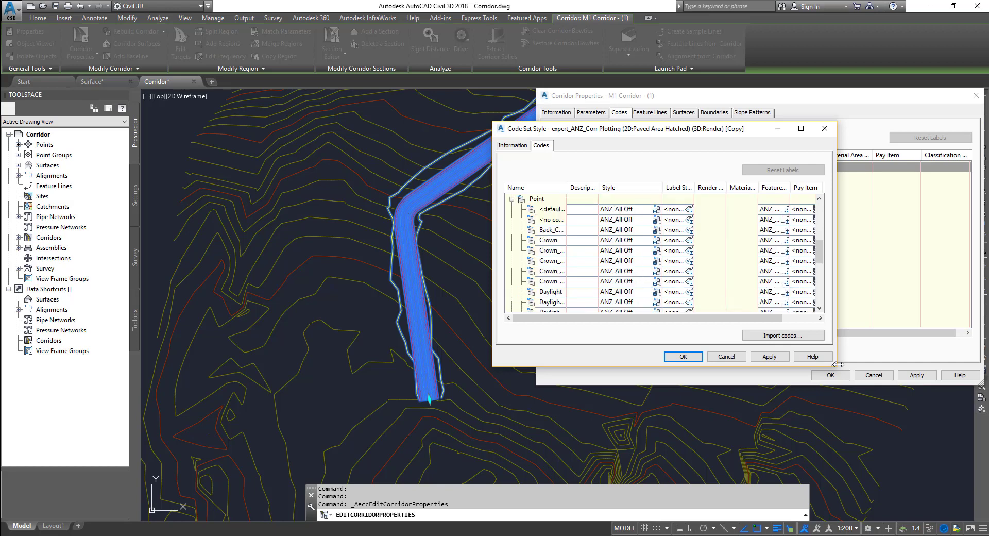
left_click_drag(839, 365, 974, 492)
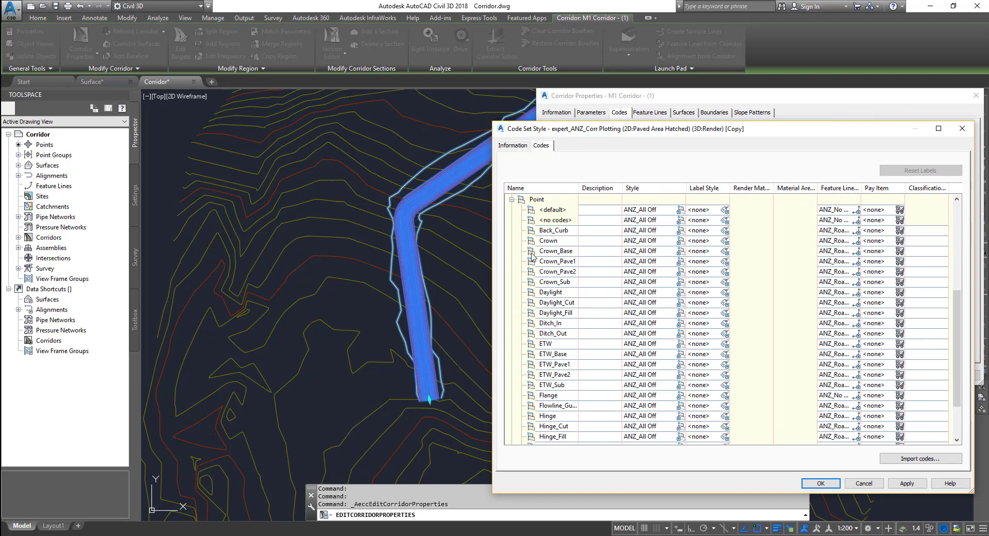
- Open the Crown point code's feature line style, ANZ_Road Crown, for editing and examine its profile vertex marker styles
left_click(550, 241)
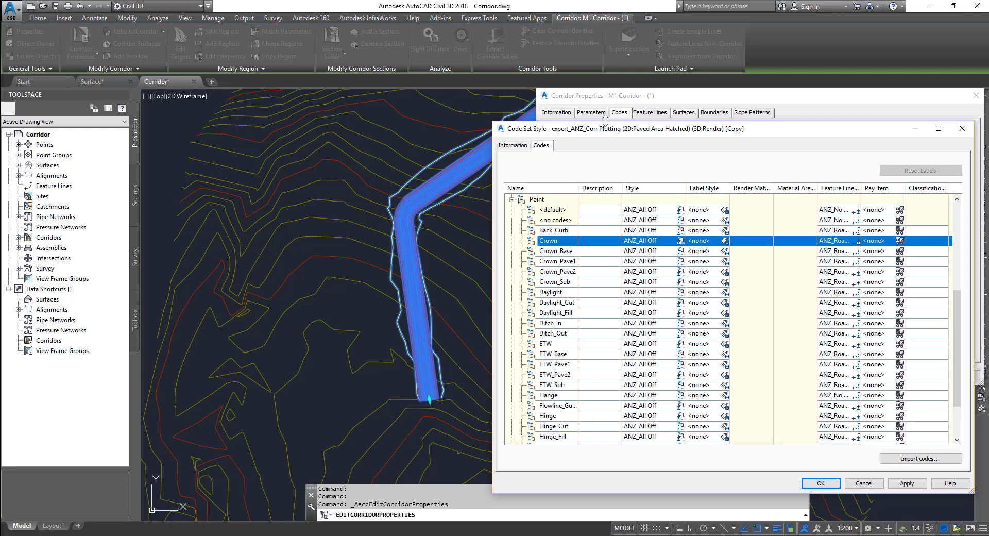
left_click(857, 241)
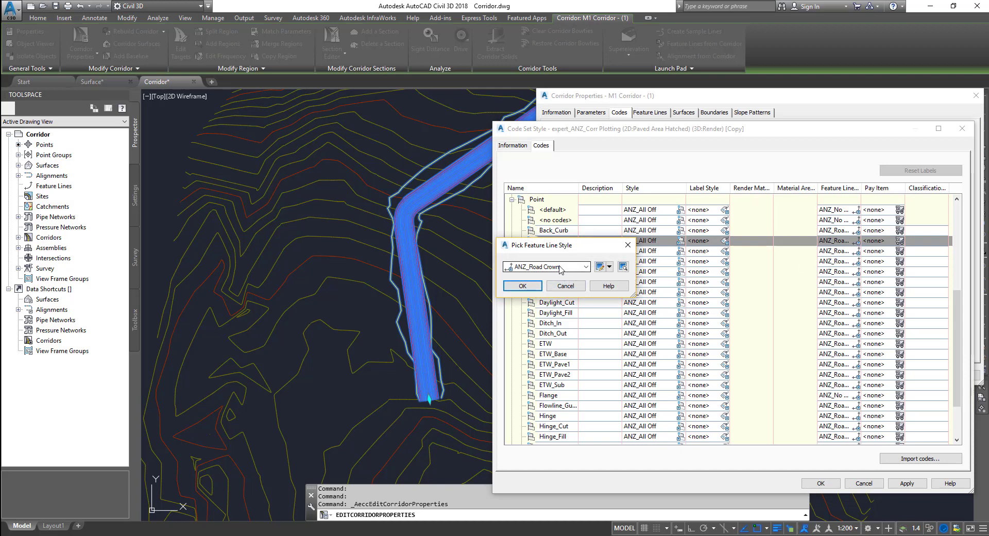
left_click(611, 267)
left_click(622, 301)
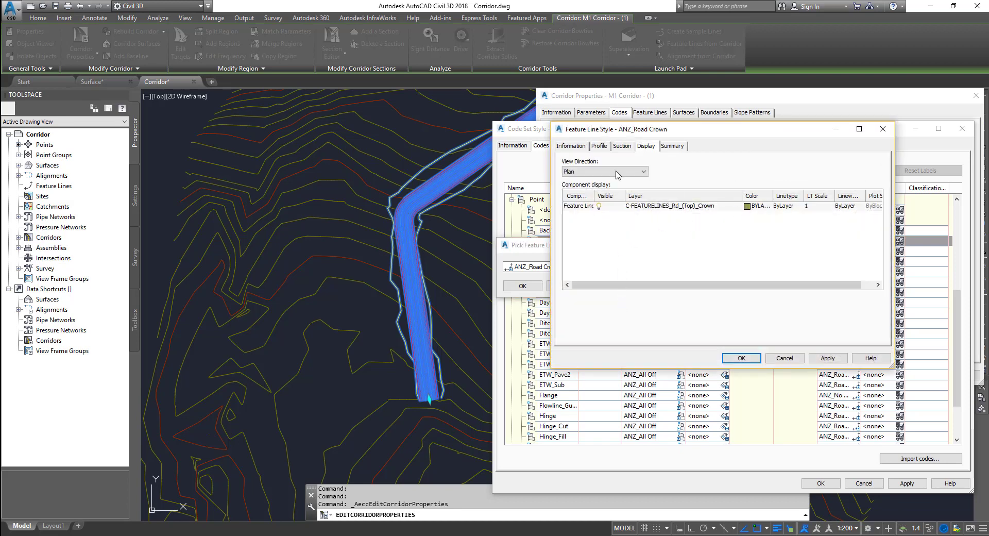
left_click(571, 148)
left_click(601, 147)
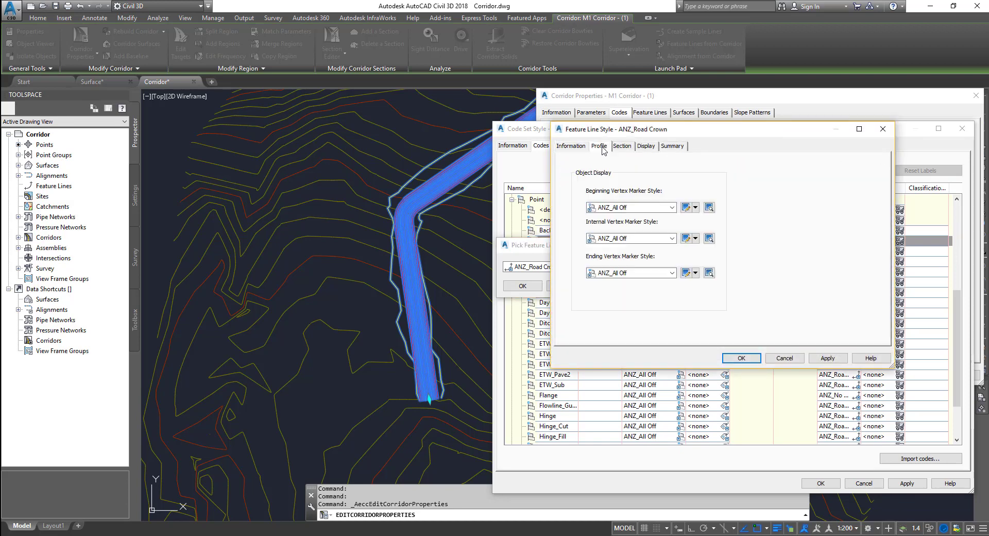
left_click_drag(660, 130, 637, 210)
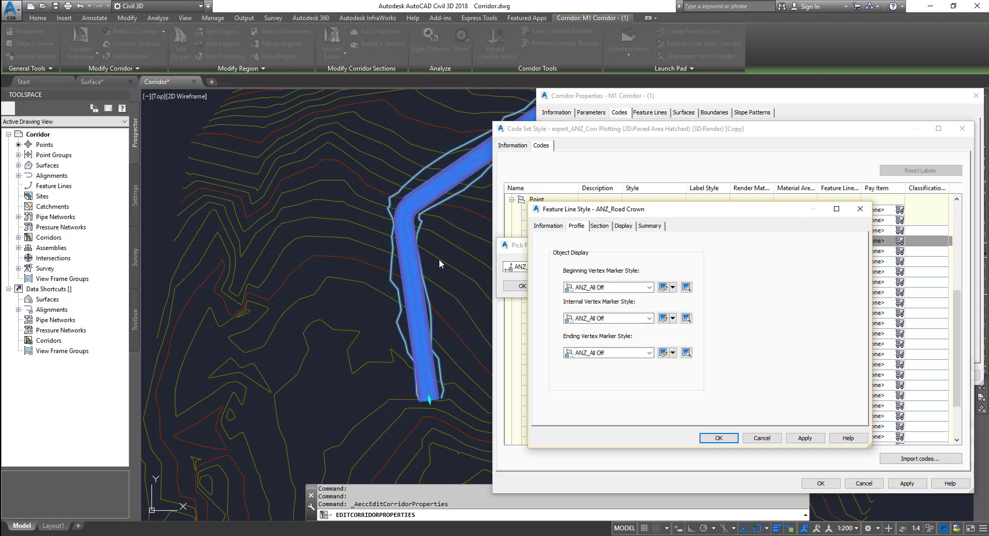
- Set the plan display color of the ANZ_Road Crown feature line to yellow
left_click(599, 227)
left_click(633, 231)
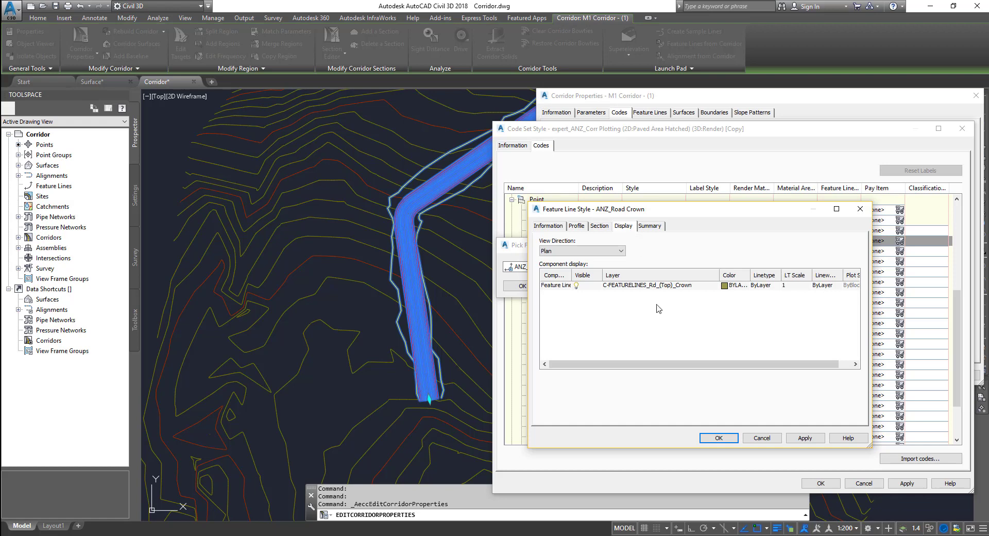
left_click(726, 287)
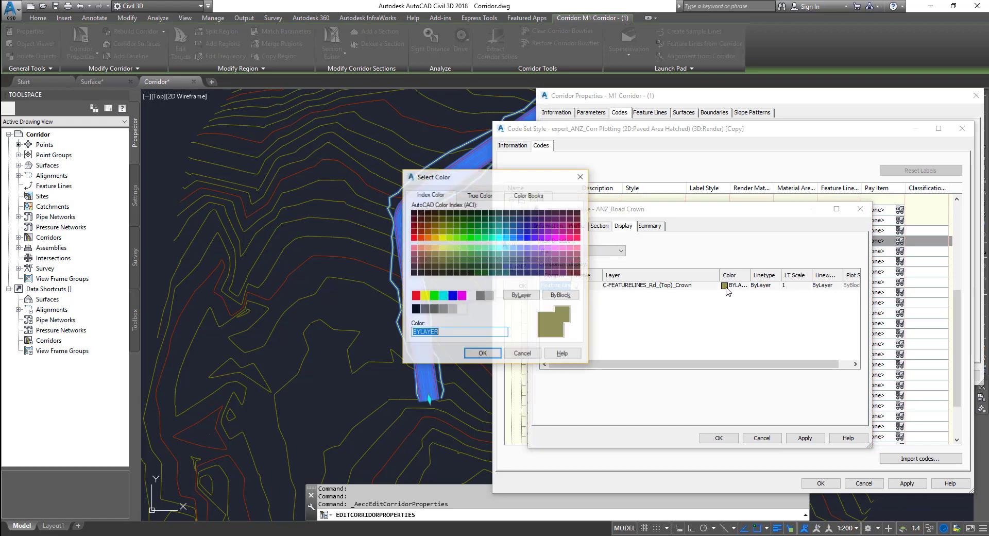
left_click(424, 296)
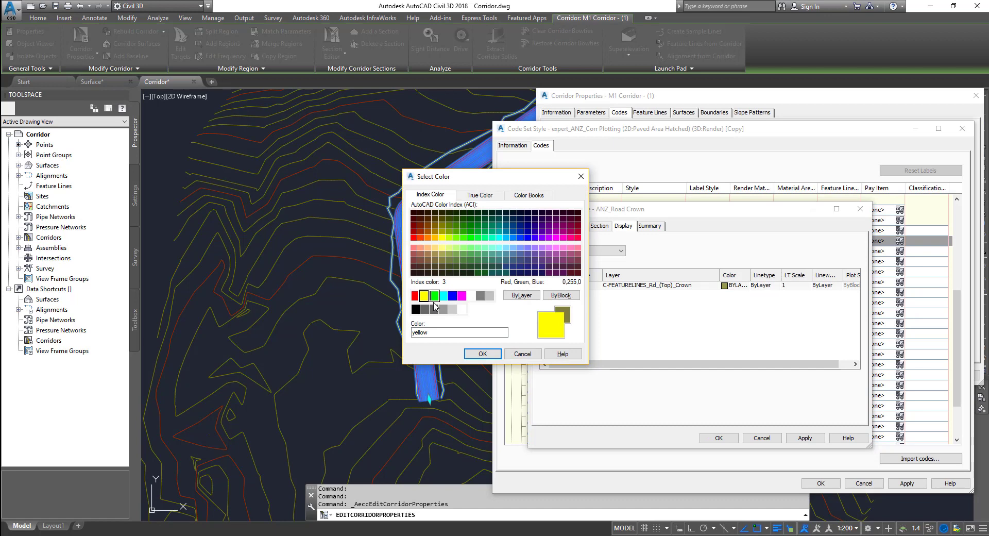
left_click(483, 354)
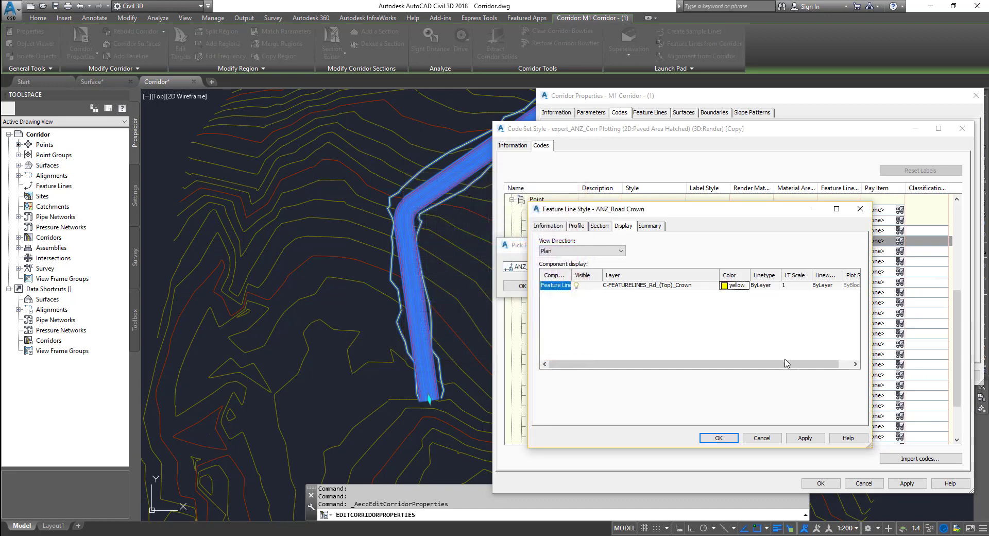
- Set the crown feature line's lineweight to 0.60 mm and accept the feature line style for the Crown code
left_click(770, 287)
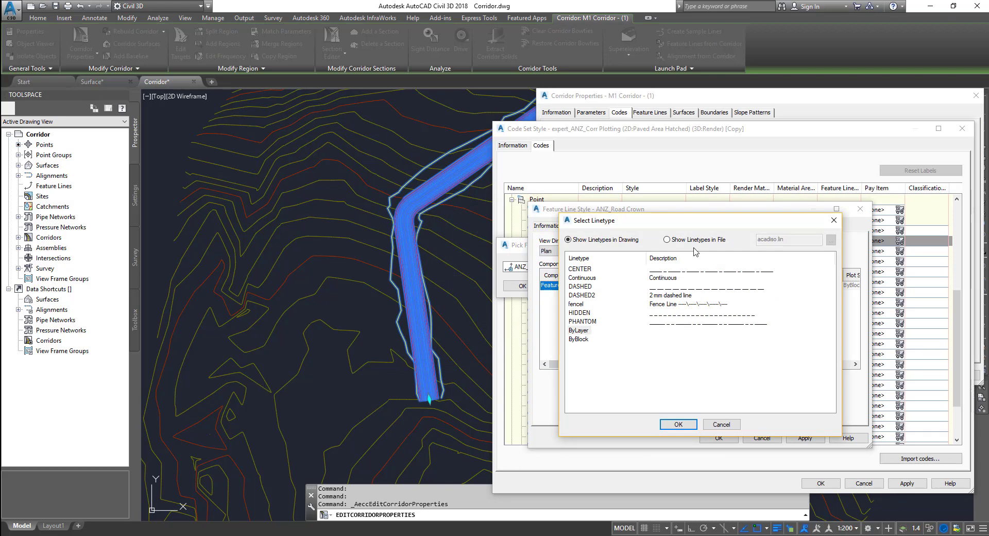
left_click(714, 423)
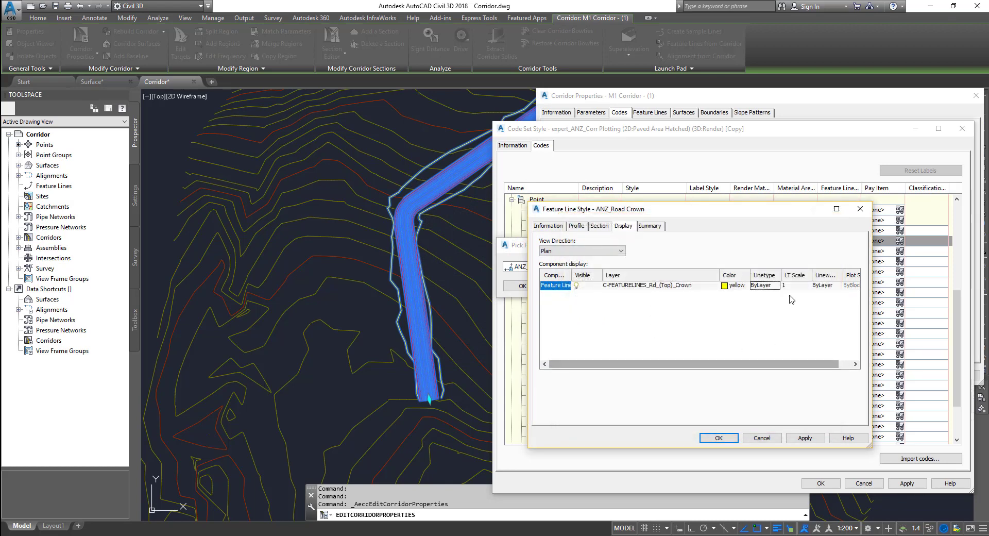
left_click(798, 284)
left_click(823, 285)
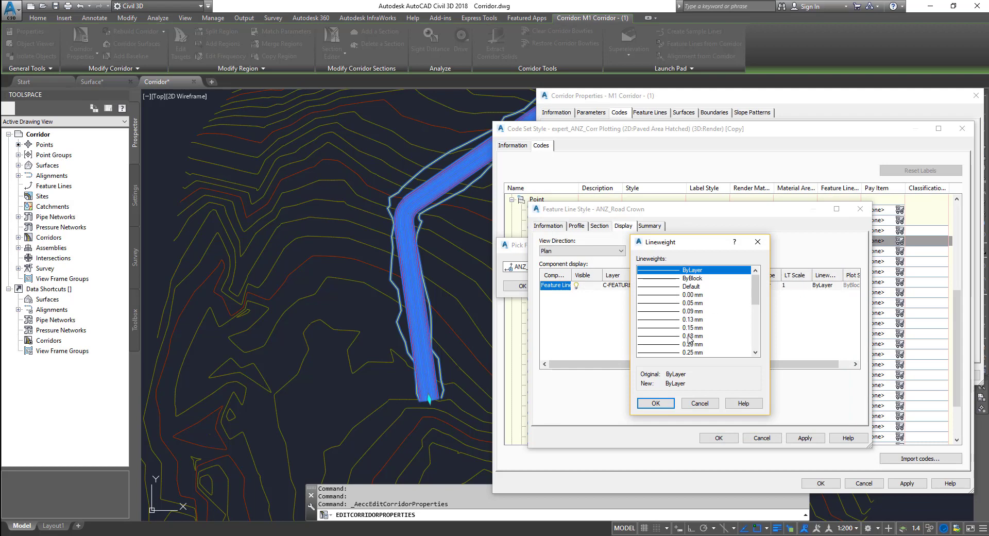
scroll(678, 333, "down", 4)
scroll(680, 333, "up", 1)
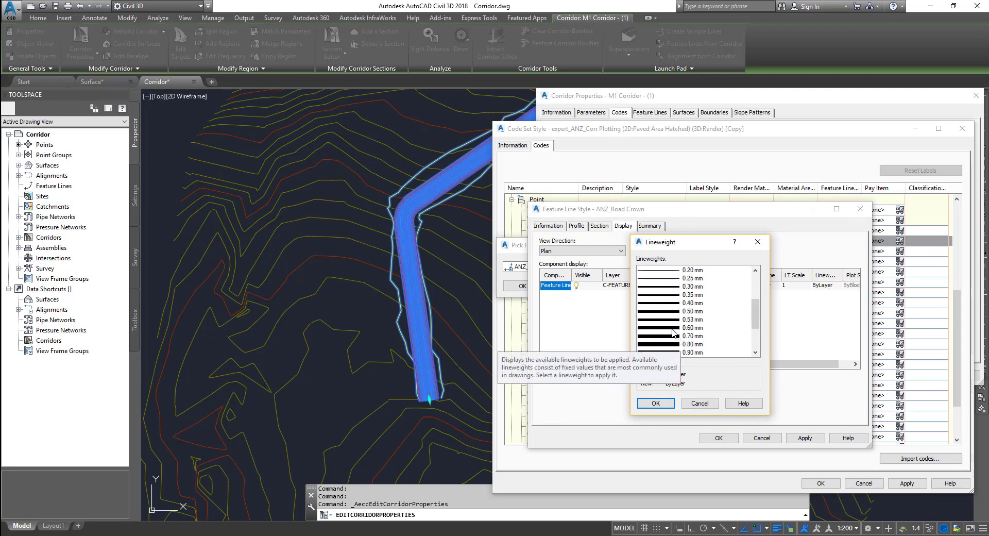
left_click(672, 329)
left_click(656, 403)
left_click_drag(818, 365, 831, 364)
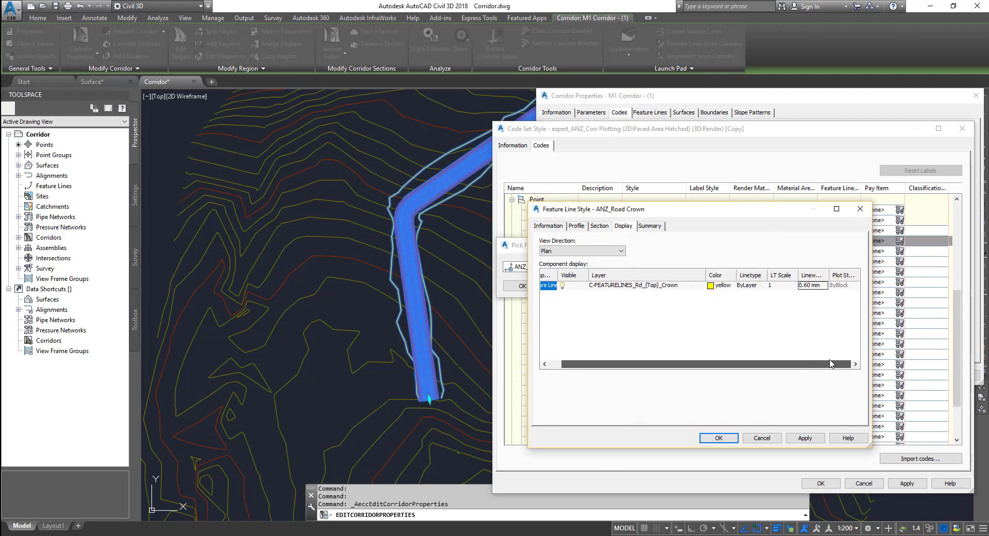
left_click(720, 438)
left_click(538, 288)
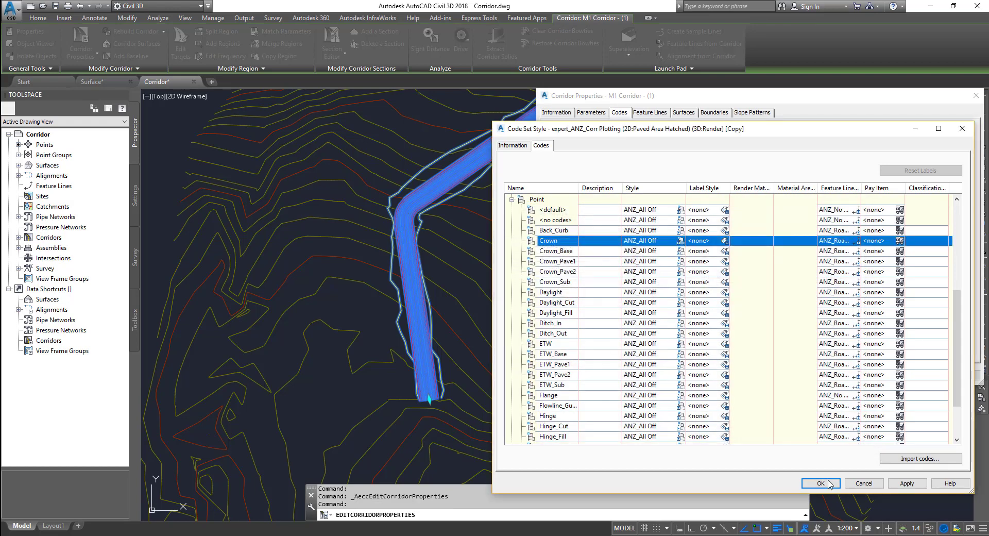
- Save the expert code set style copy and apply it to the M1 corridor
left_click(907, 484)
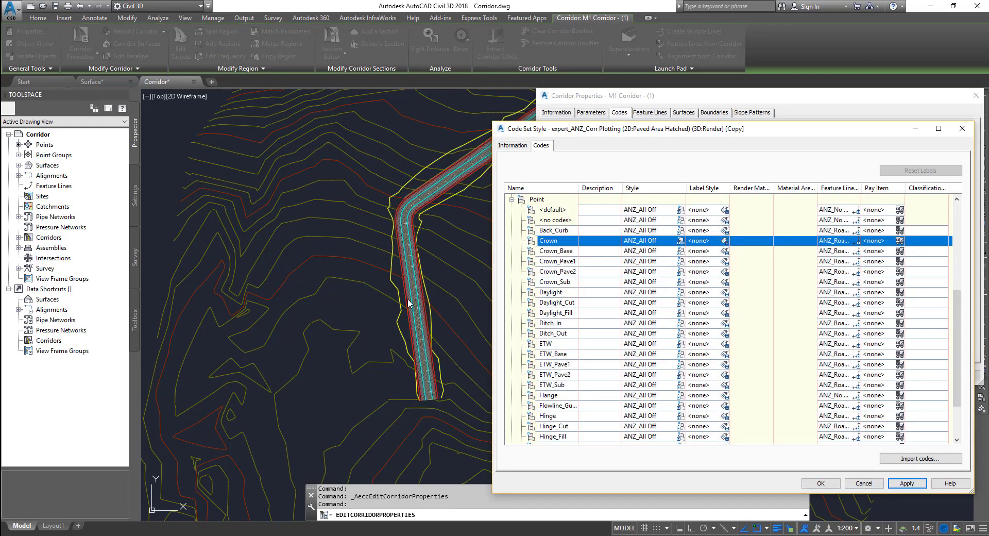
left_click(821, 484)
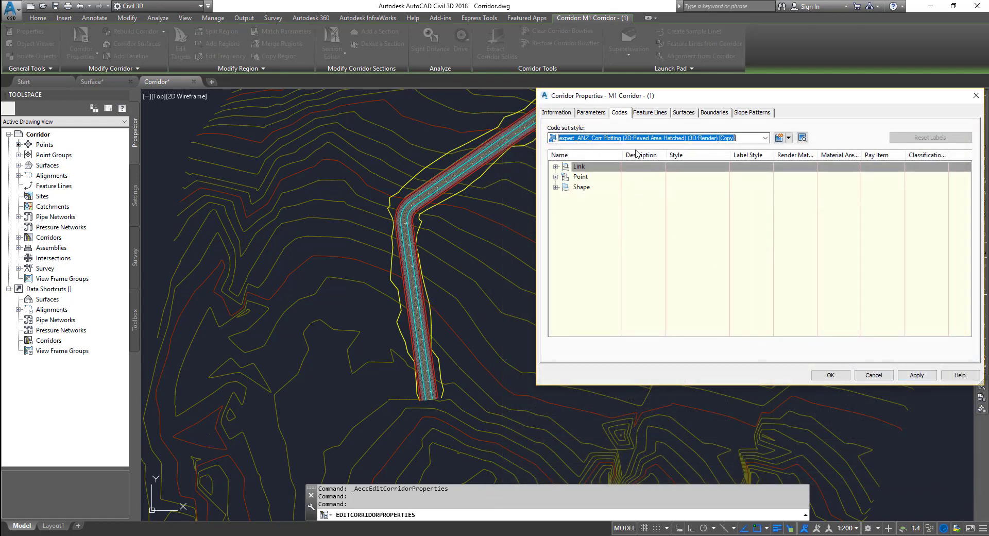
left_click(914, 379)
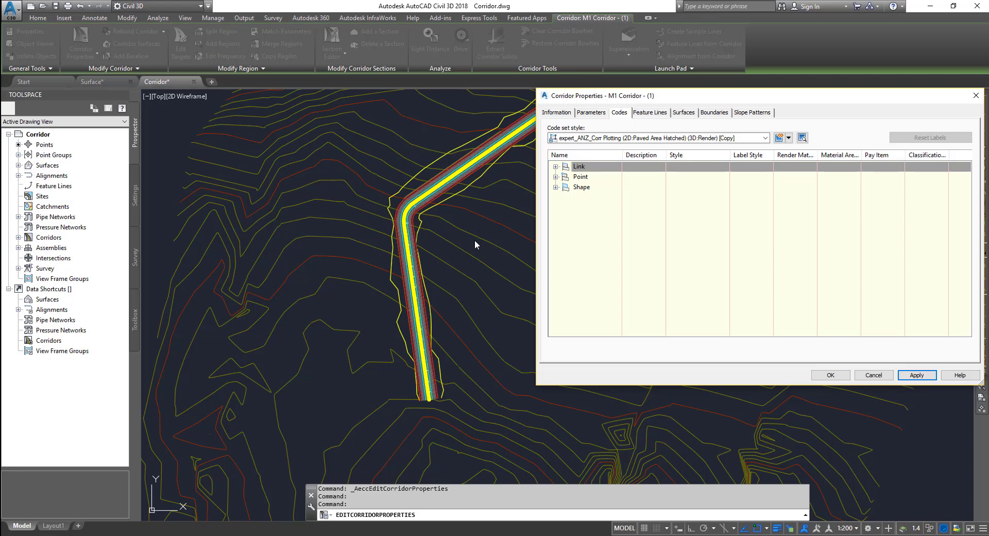
- Reopen the expert code set style and open the Base shape code's style, ANZ_Hatch_Subassembly (Ansi 137) RED, for editing
left_click(556, 188)
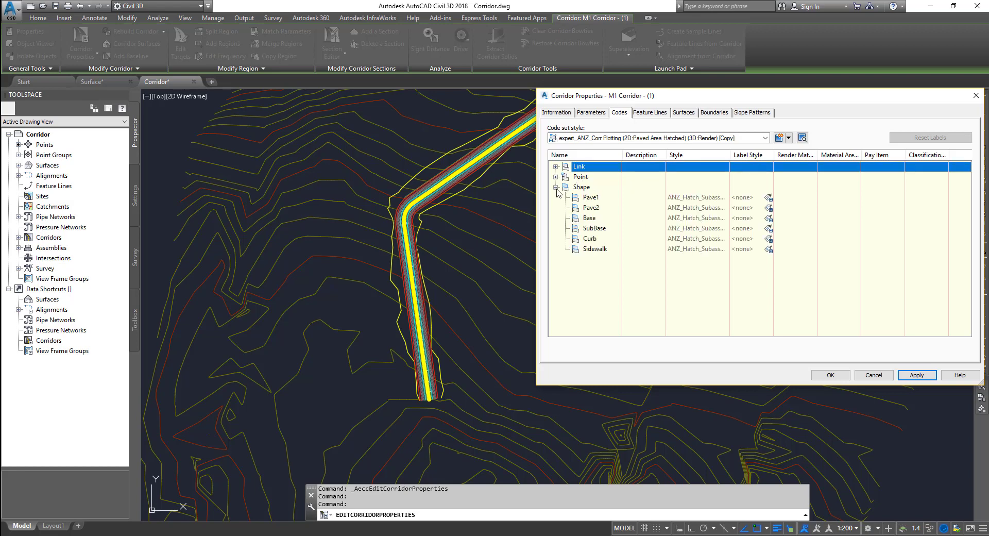
left_click(788, 137)
left_click(815, 178)
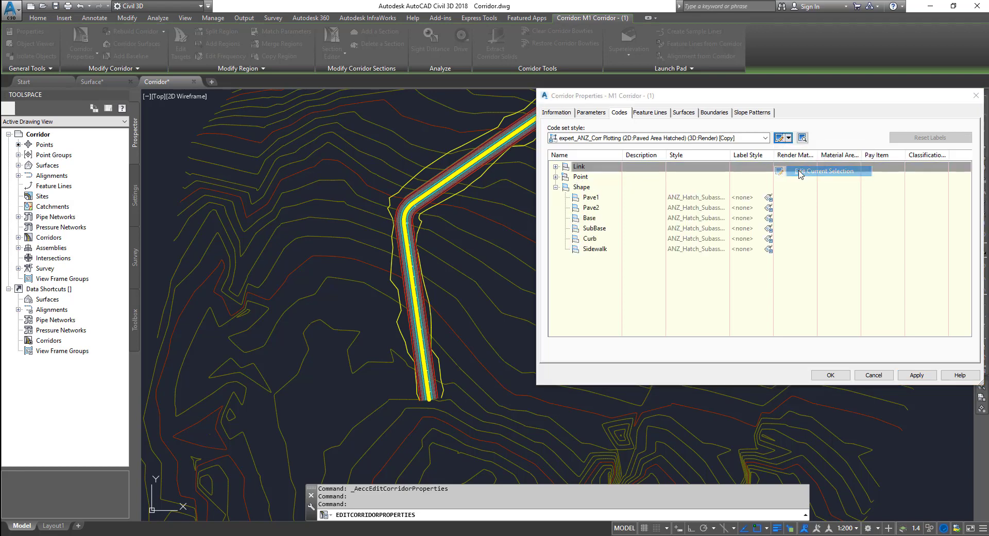
left_click(512, 221)
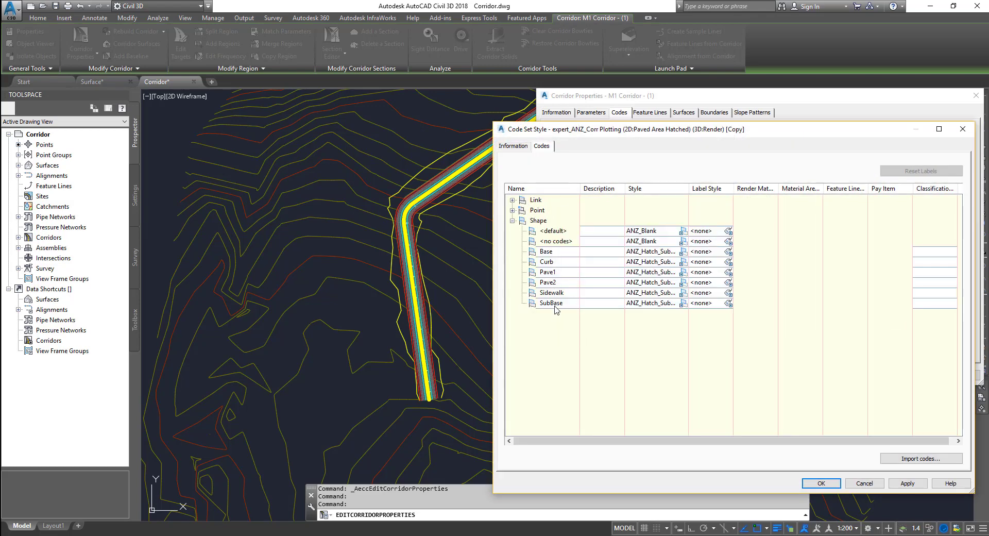
left_click(553, 252)
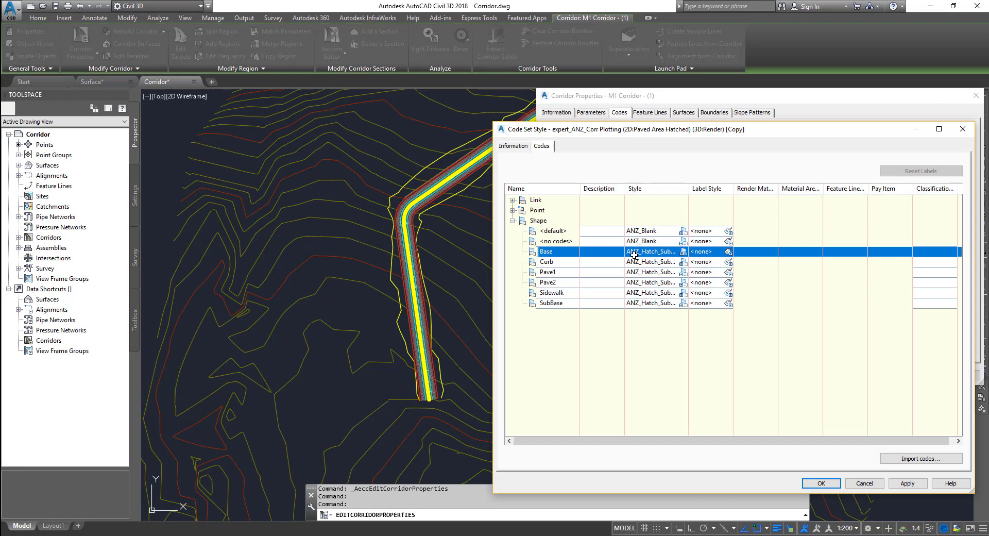
left_click(683, 252)
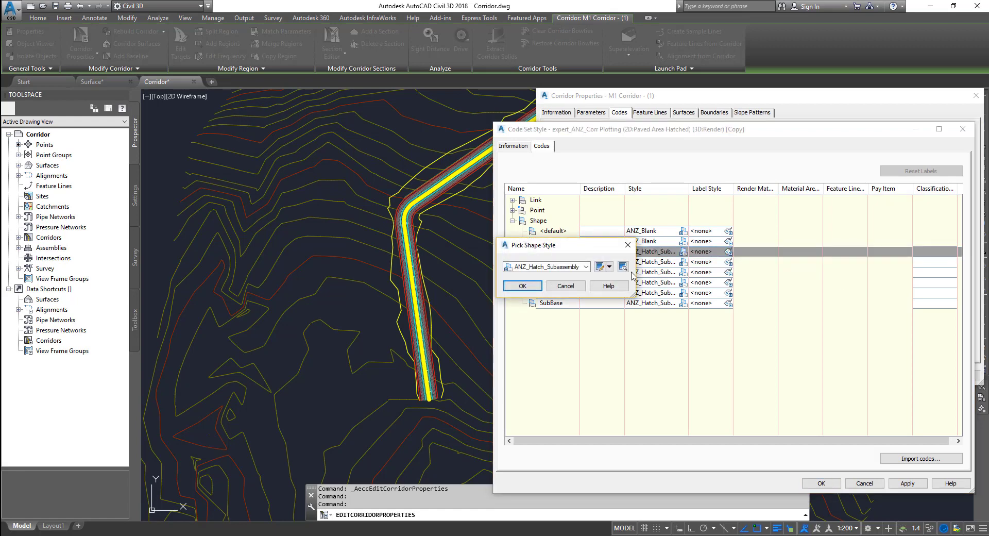
left_click(605, 266)
left_click(624, 302)
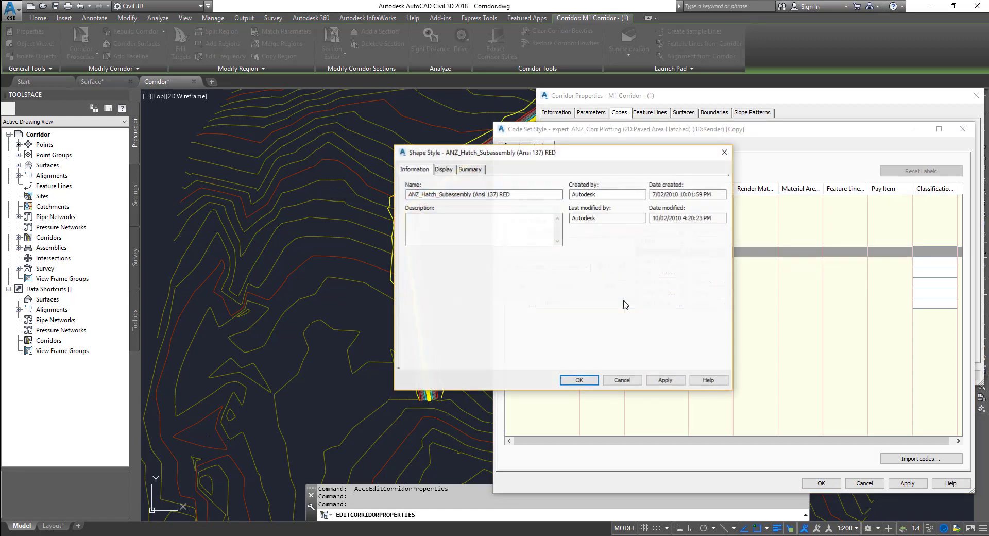
- Set the plan display color of the shape style's Shape Area Fill component to yellow
left_click(443, 170)
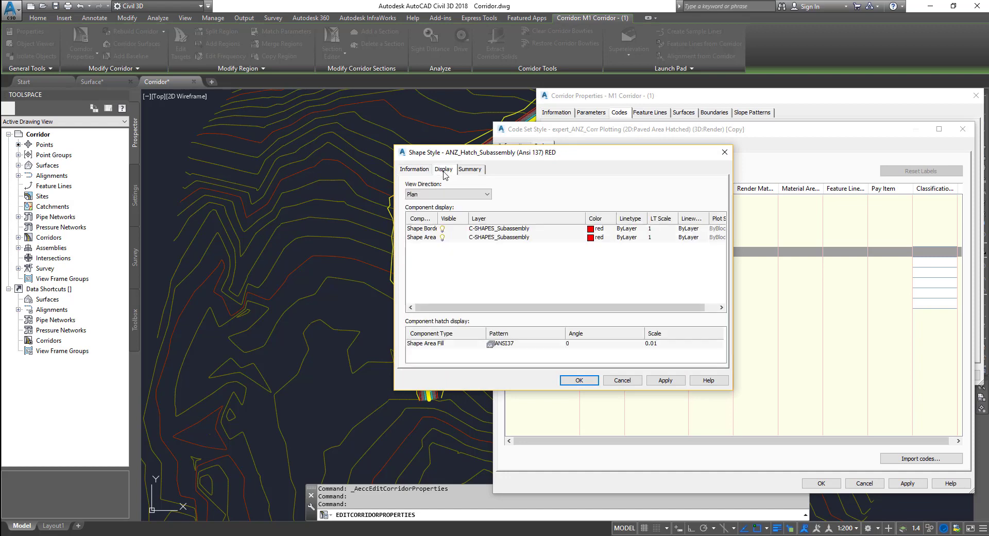
left_click_drag(439, 216, 541, 217)
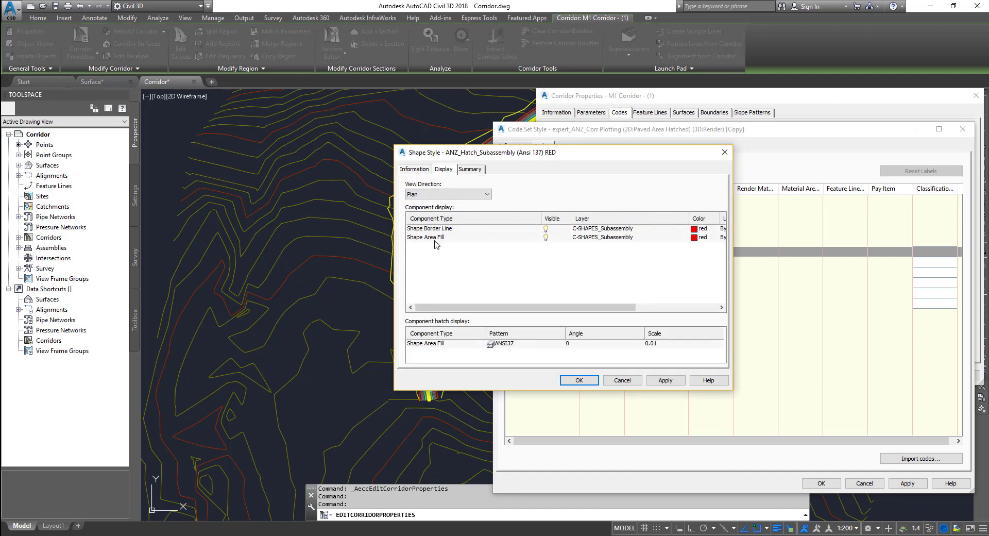
left_click(694, 238)
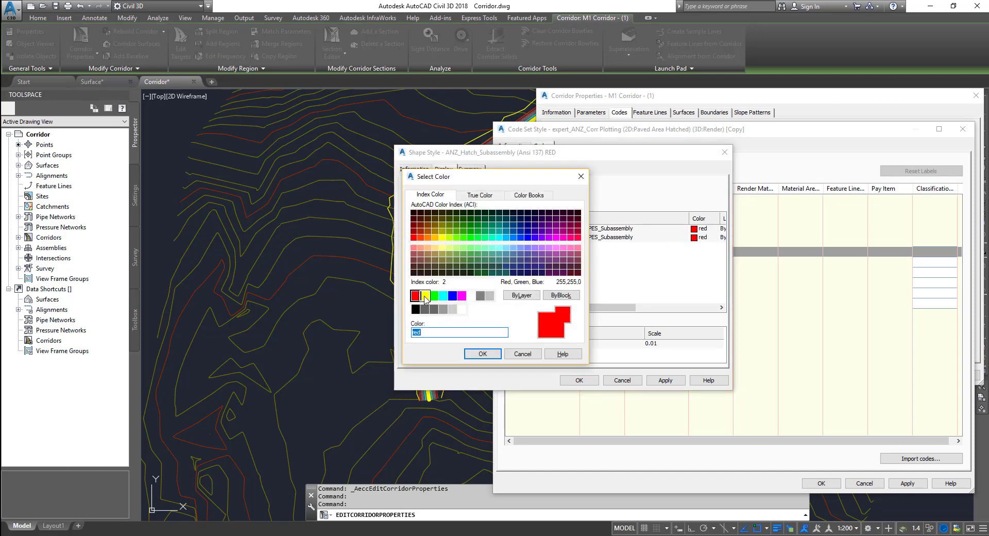
left_click(426, 295)
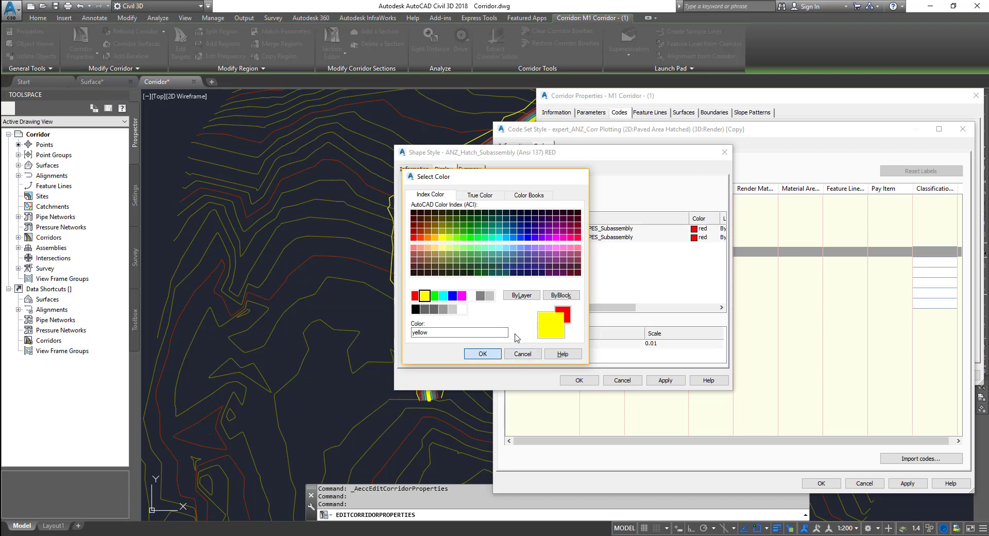
left_click(482, 353)
- Set the Shape Border Line color to cyan and accept the shape style changes
left_click(701, 230)
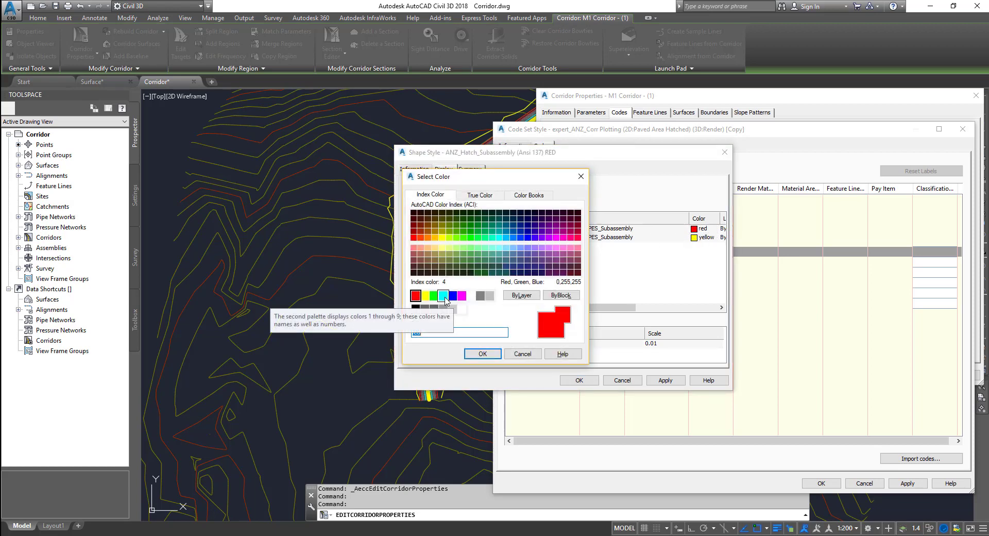
left_click(443, 295)
left_click(483, 353)
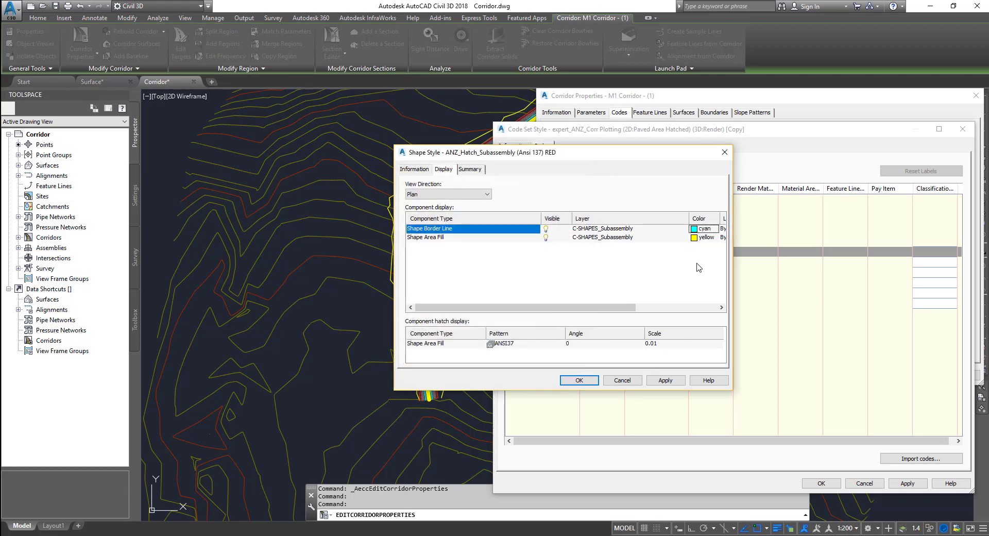
left_click(572, 380)
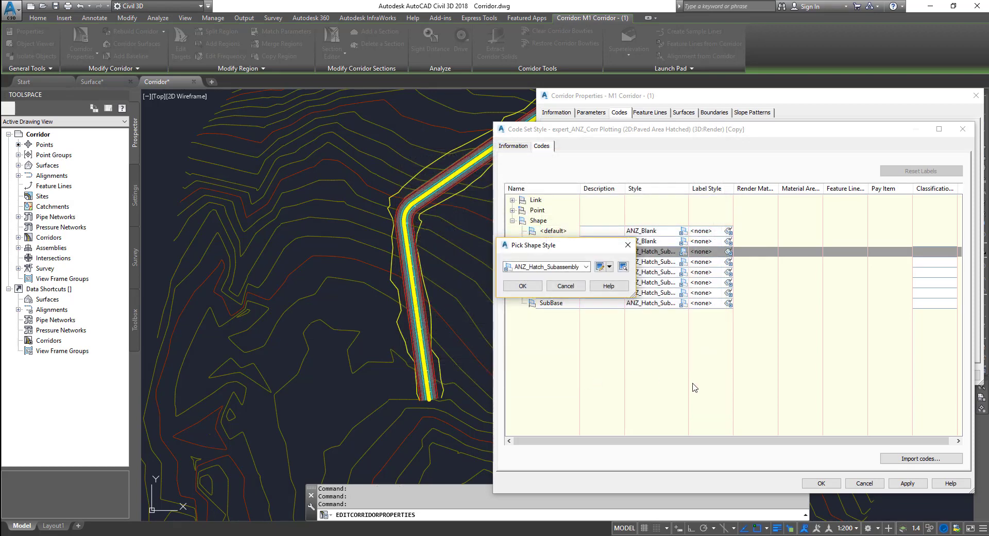
- Accept the Base code's shape style, save the code set style and corridor properties, and clear the corridor selection
left_click(536, 294)
left_click(821, 483)
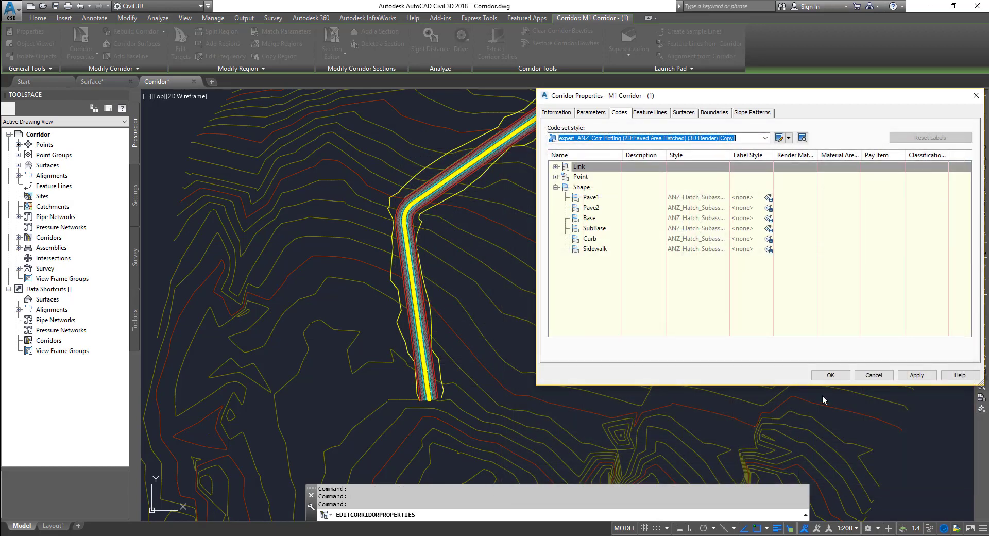
left_click(824, 373)
left_click(513, 357)
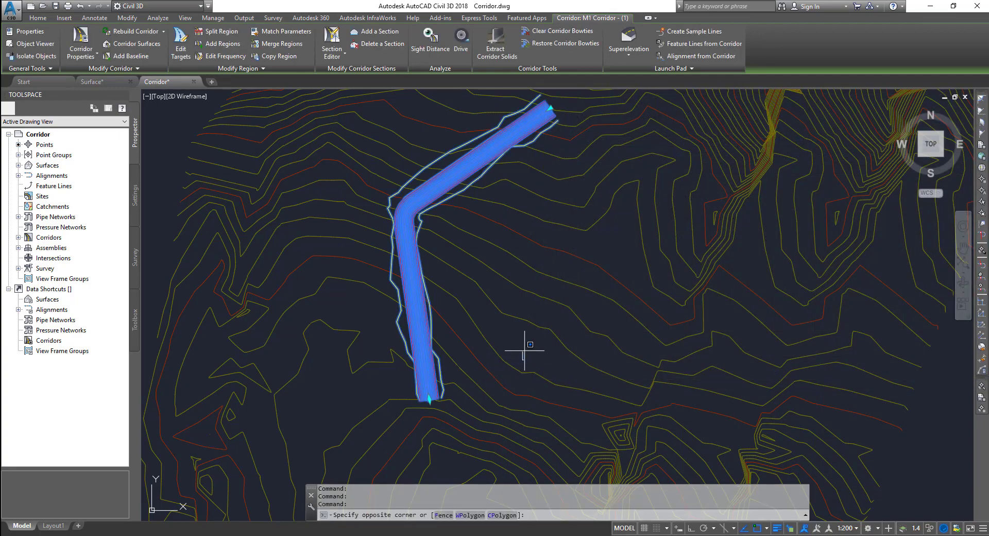
key("Escape")
- Examine the hatched shapes in the road assembly cross-section and the corridor in plan
scroll(517, 355, "down", 4)
middle_click_drag(683, 391, 453, 335)
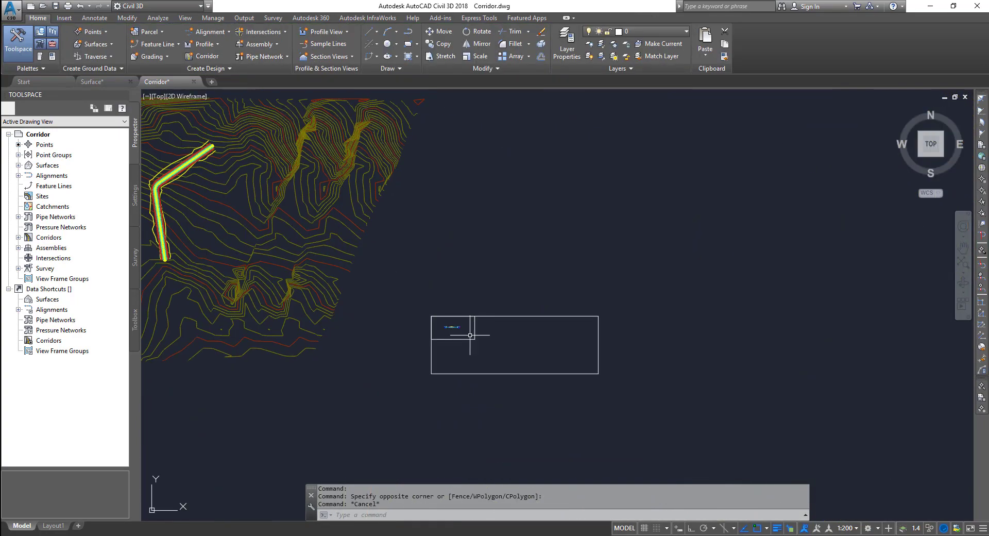
scroll(514, 315, "up", 8)
middle_click_drag(577, 395, 541, 287)
scroll(547, 379, "up", 2)
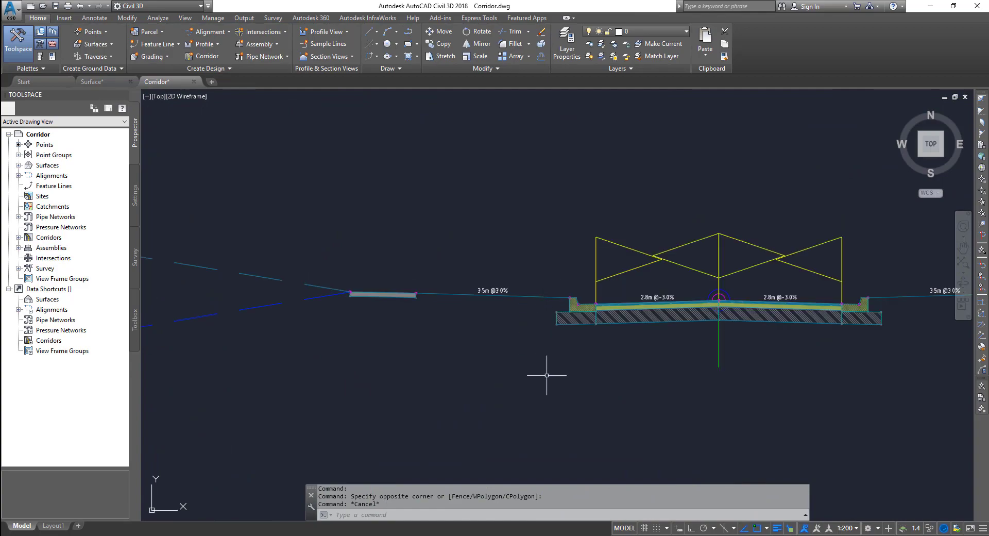
scroll(563, 391, "down", 6)
middle_click_drag(563, 391, 476, 465)
scroll(476, 465, "down", 6)
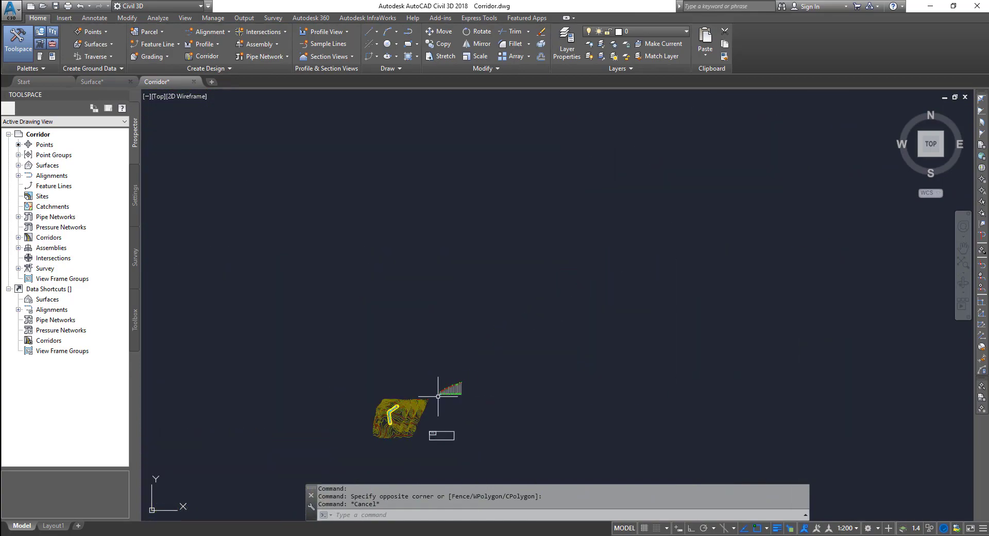
middle_click_drag(442, 393, 567, 268)
scroll(517, 300, "up", 5)
scroll(517, 300, "up", 10)
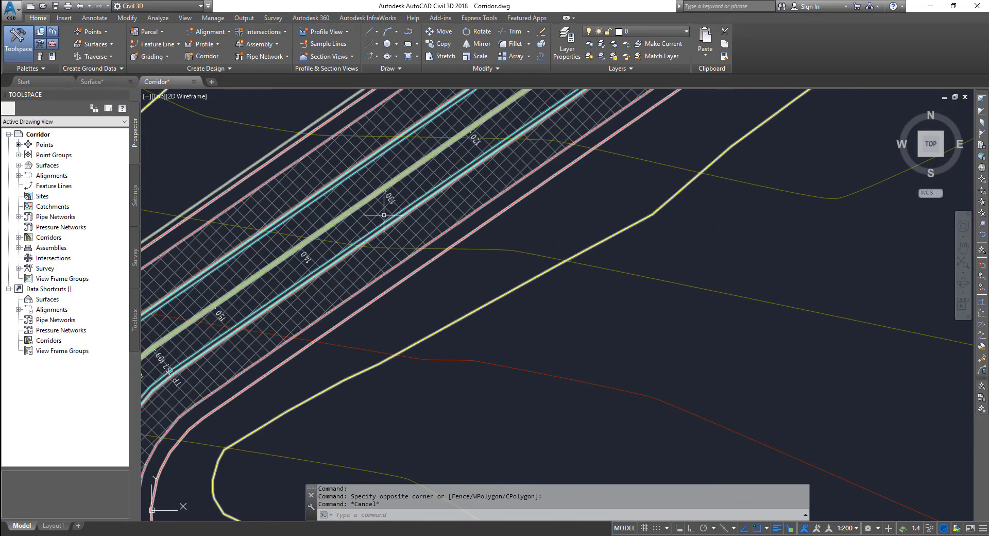
- Show the M1 corridor in the Object Viewer and orbit it from the top to a front view
left_click(554, 224)
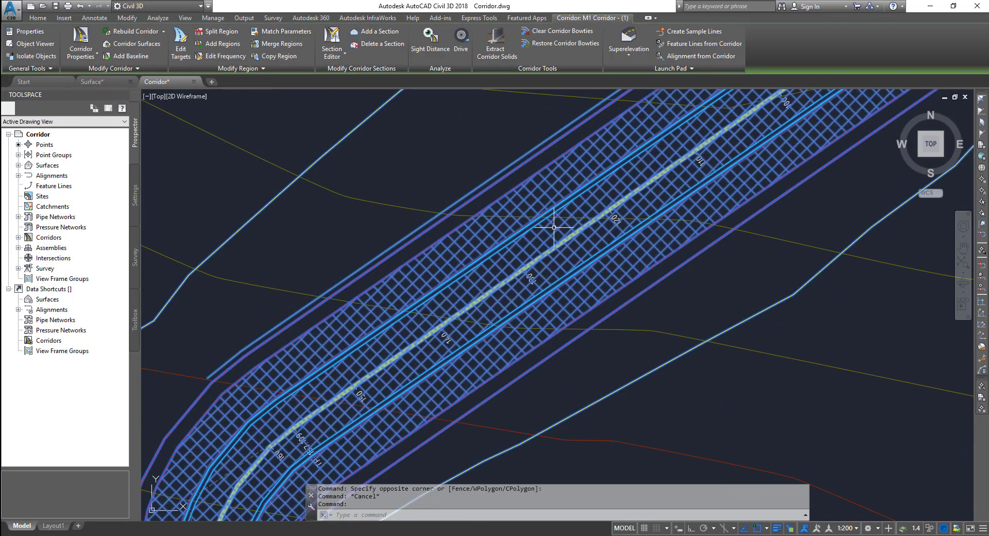
right_click(555, 228)
left_click(592, 418)
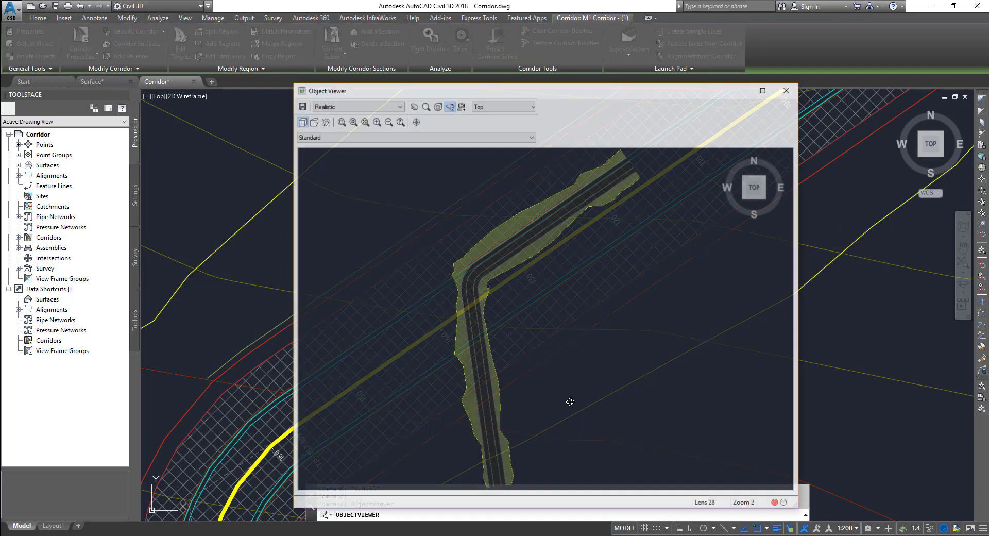
left_click_drag(544, 282, 487, 271)
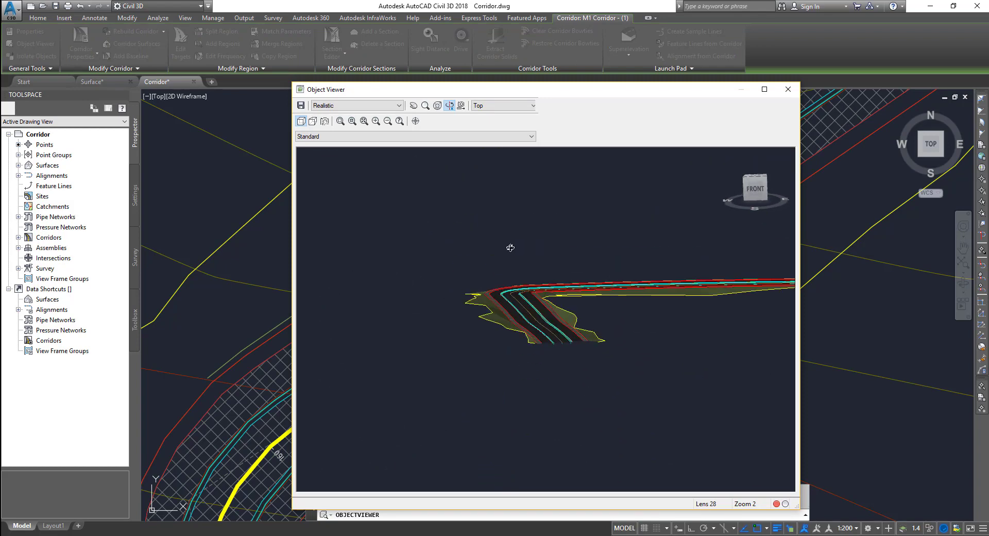
- Switch the Object Viewer's visual style to 3dWireframe, inspect the end of the corridor up close, and close the viewer
left_click(355, 105)
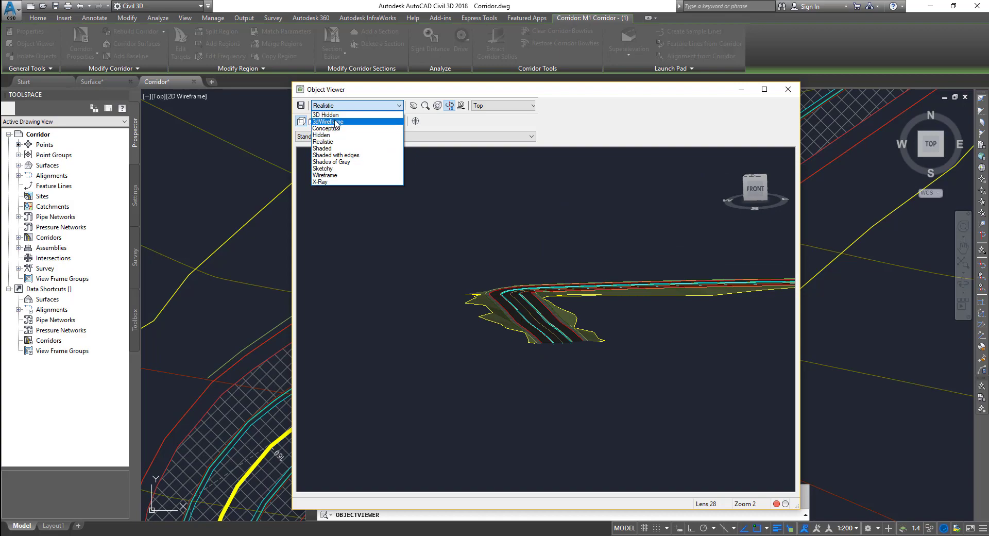
left_click(336, 122)
left_click_drag(551, 362, 601, 317)
scroll(579, 378, "up", 5)
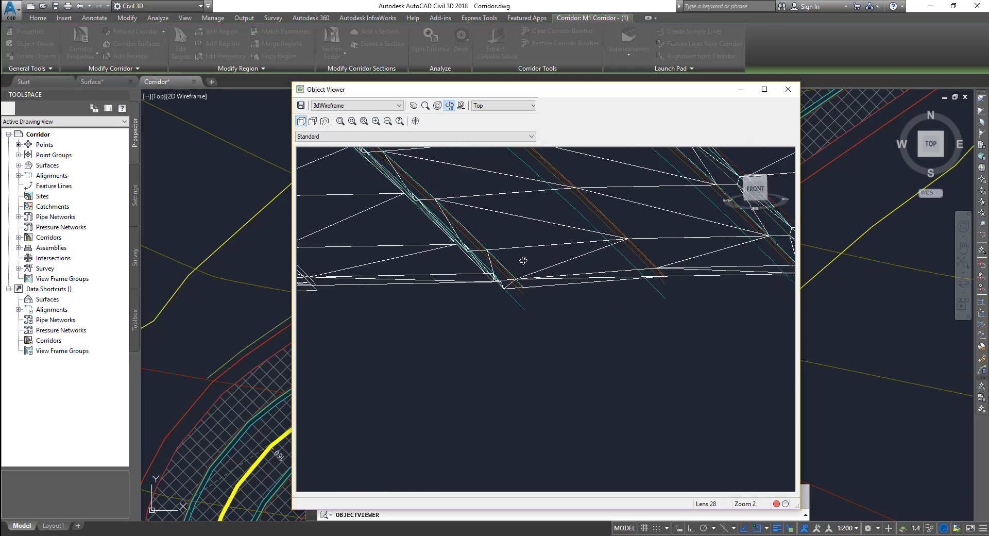
left_click_drag(523, 261, 483, 322)
left_click(788, 89)
- Orbit the drawing to a 3D view and examine the corridor against the terrain surface
scroll(495, 360, "down", 5)
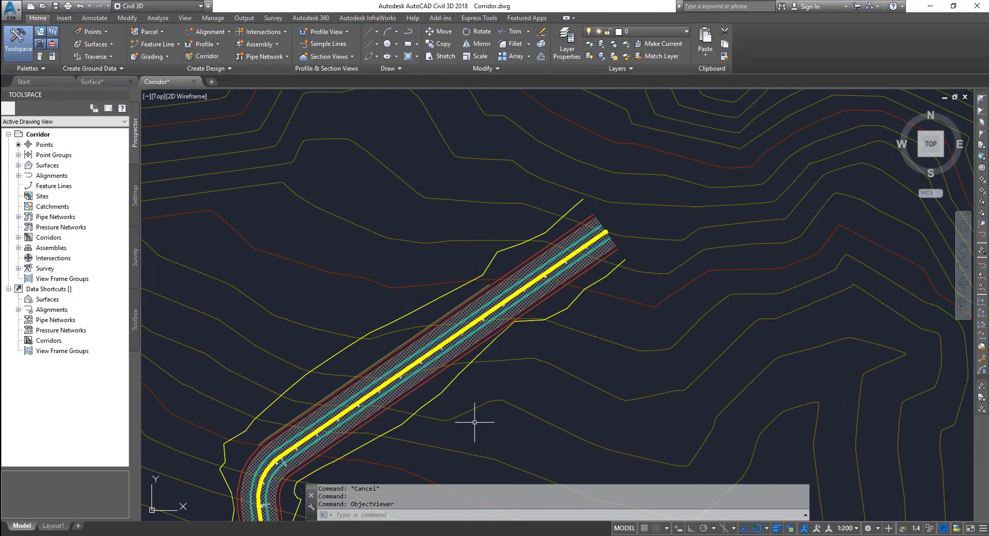
mouse_move(474, 419)
middle_mouse_down()
mouse_move(499, 389)
mouse_move(554, 437)
mouse_move(636, 313)
middle_mouse_up()
mouse_move(599, 406)
middle_mouse_down()
mouse_move(620, 260)
mouse_move(645, 276)
mouse_move(601, 425)
mouse_move(615, 396)
mouse_move(638, 400)
mouse_move(618, 278)
mouse_move(621, 286)
middle_mouse_up()
scroll(621, 286, "up", 4)
middle_click_drag(596, 353, 568, 404, "shift")
scroll(589, 396, "down", 3)
scroll(588, 397, "down", 4)
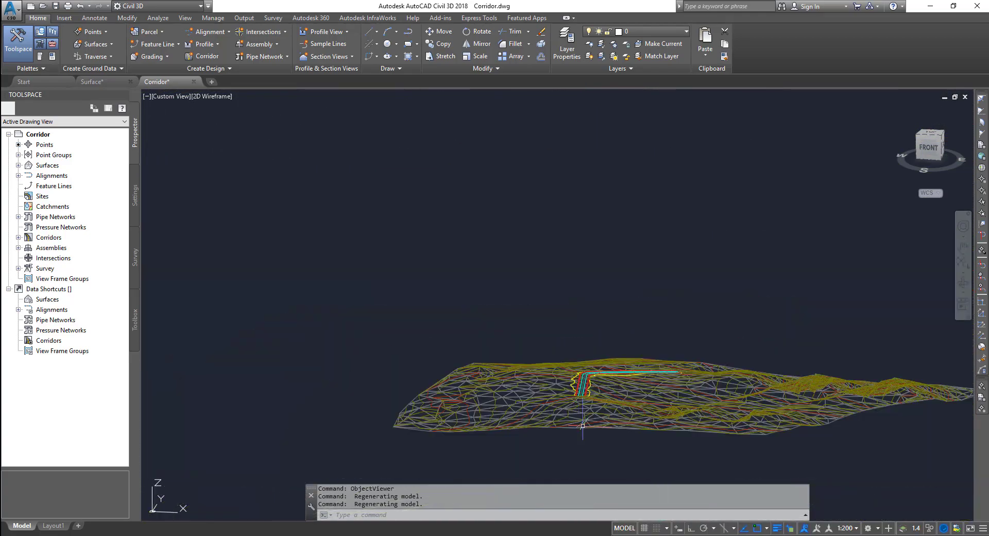
- Undo the orbit and the other view changes until the drawing is back in the top plan view
key("ctrl+z")
key("ctrl+z")
key("ctrl+z")
key("ctrl+z")
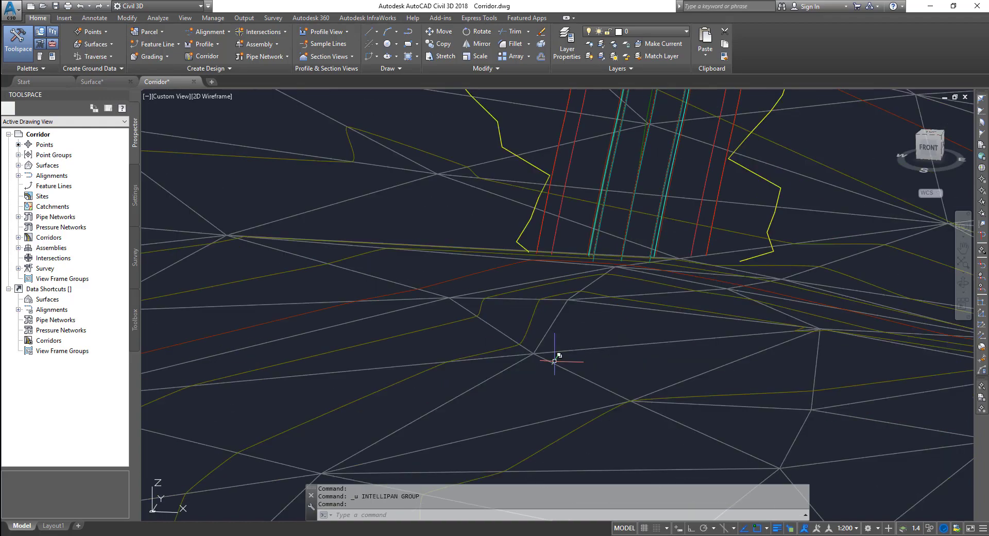
key("ctrl+z")
key("ctrl+z")
key("ctrl+z")
key("ctrl+z")
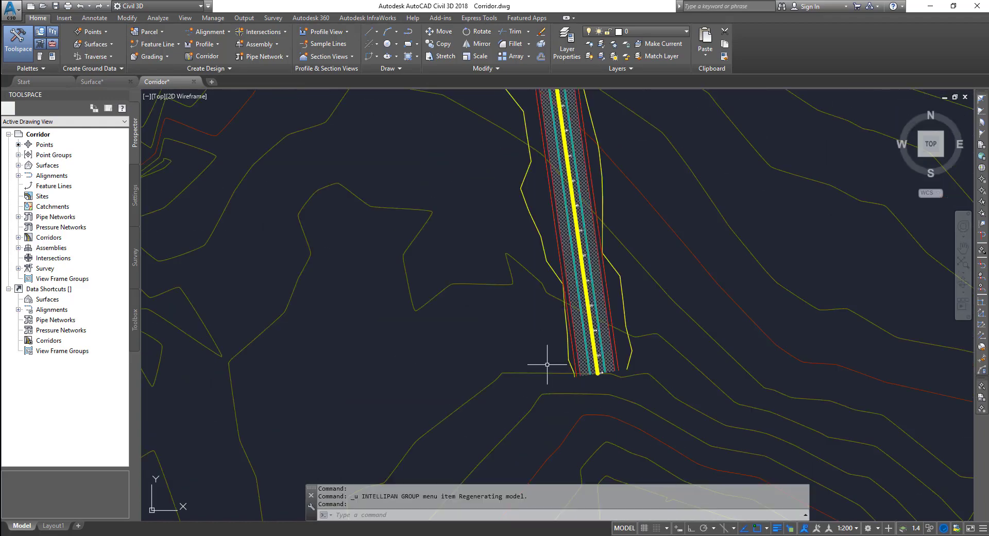
- Reopen the M1 corridor's expert code set style, review the styles assigned to its Shape codes, and close it
left_click(464, 203)
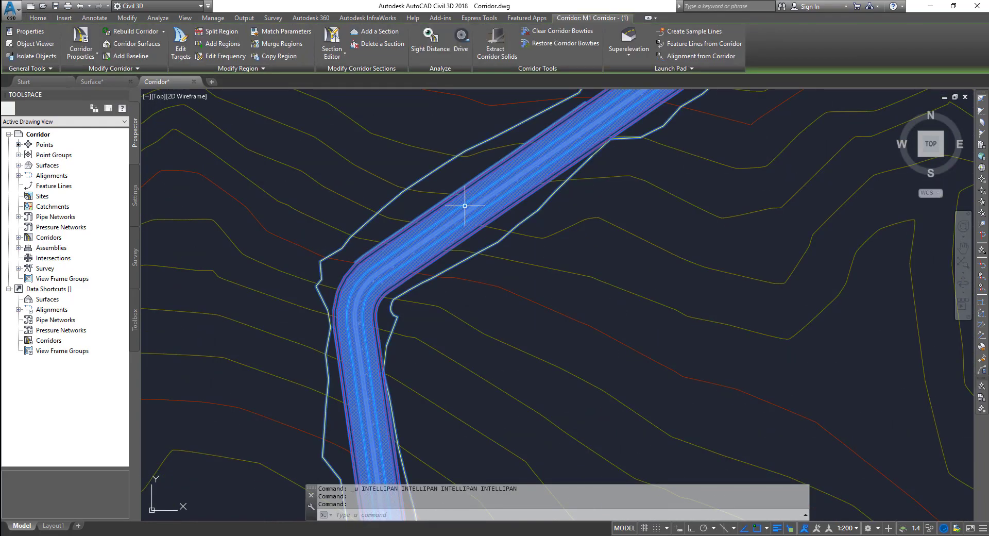
left_click(81, 41)
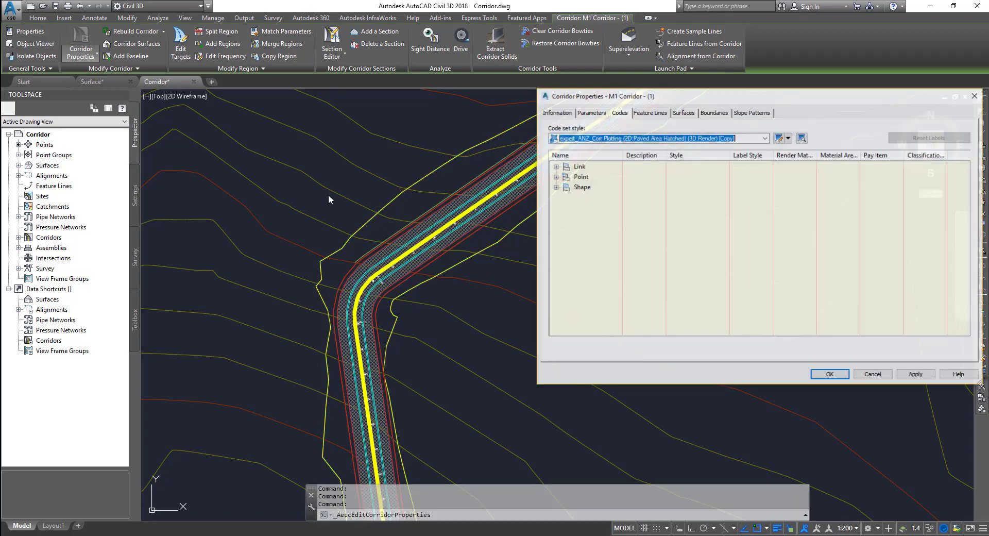
left_click(789, 137)
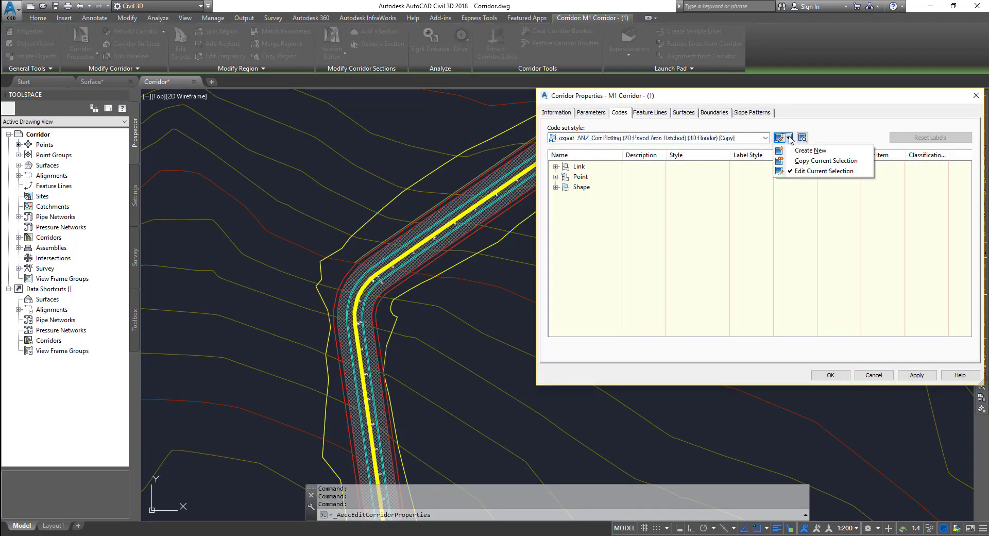
left_click(804, 172)
left_click(512, 221)
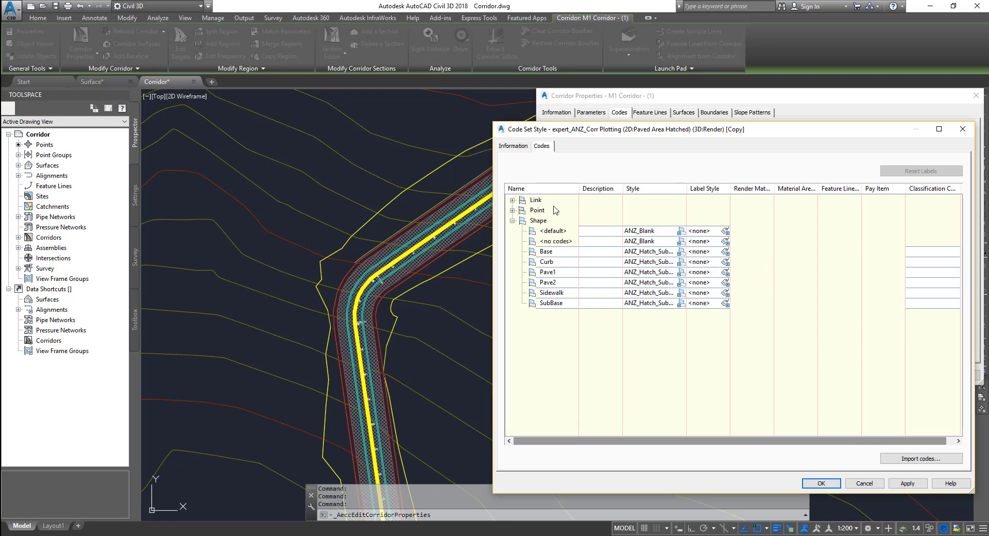
left_click(833, 484)
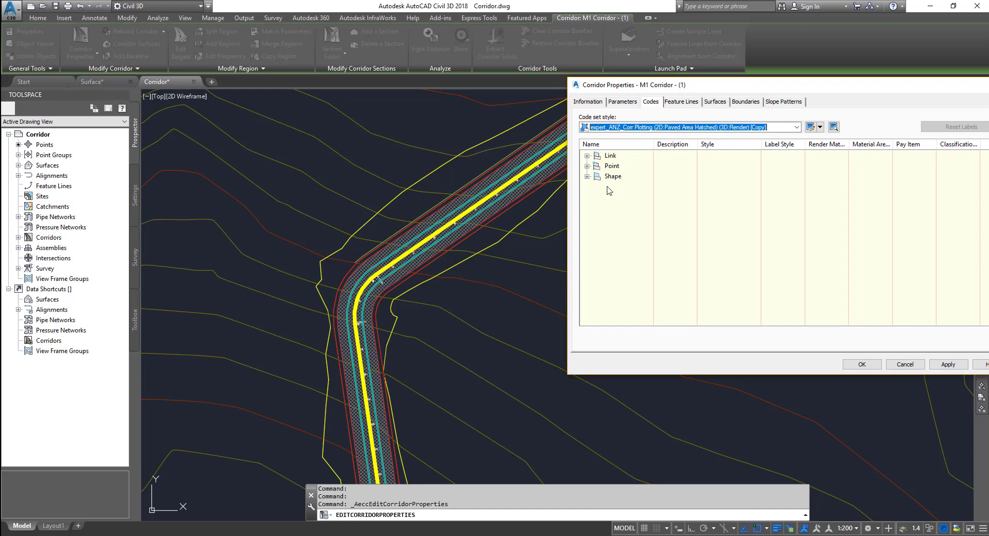
- Review the Base and other Shape codes in the M1 corridor's properties and close the corridor properties
left_click(587, 176)
left_click(623, 199)
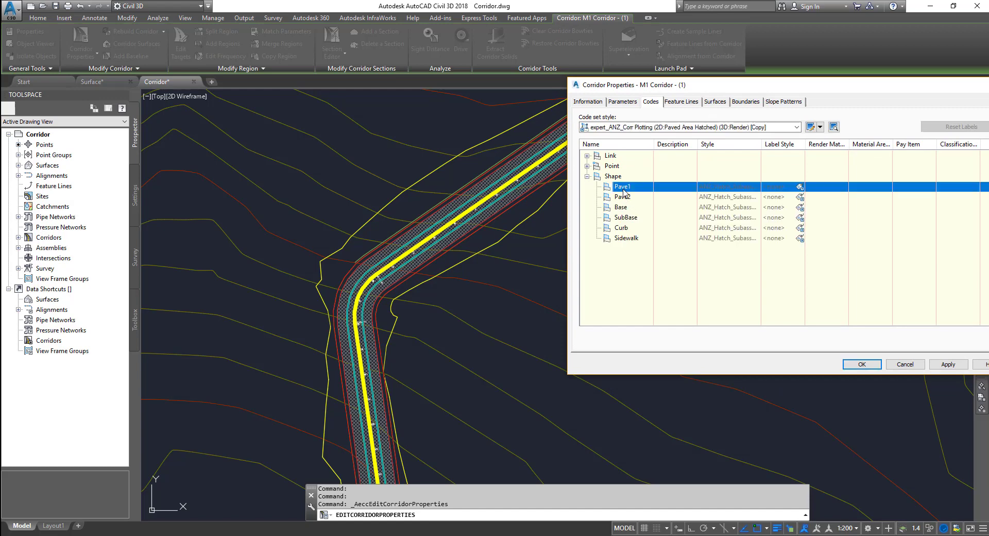
left_click(624, 207)
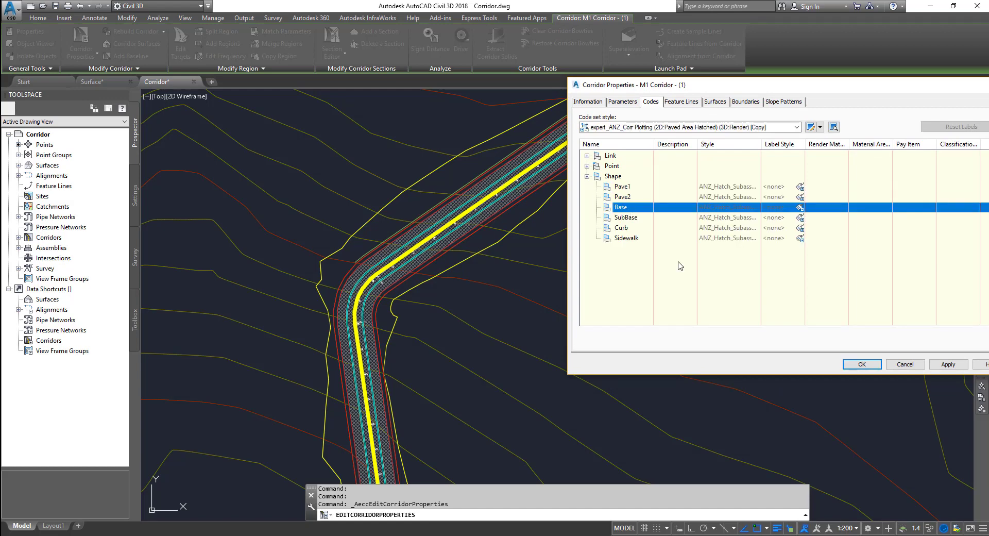
left_click(742, 230)
left_click(739, 209)
left_click_drag(837, 90, 635, 77)
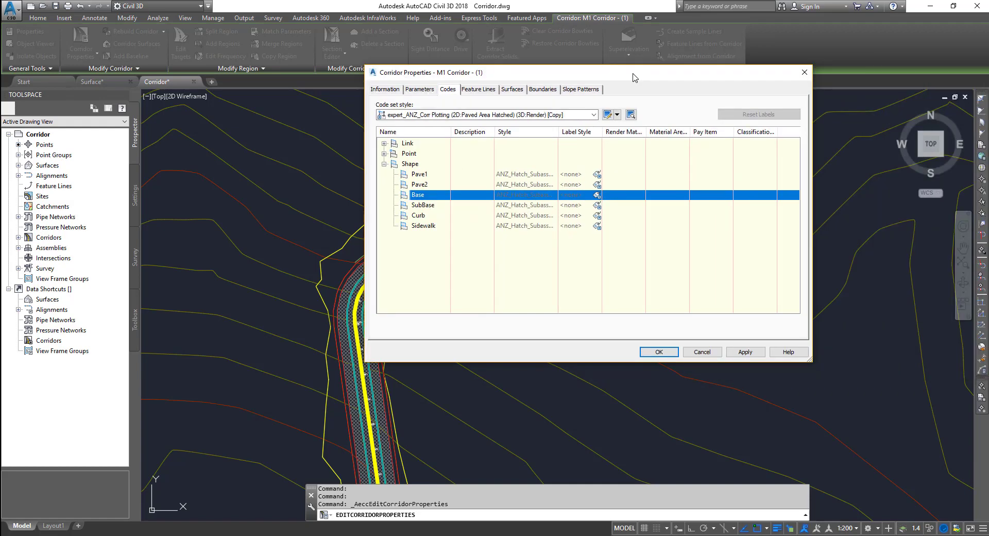
left_click(664, 354)
- Create a sample line group on the M1 Rd Alignment that samples NSurface and the M1 corridor, using the ANZ_Sample Lines style
scroll(474, 213, "down", 5)
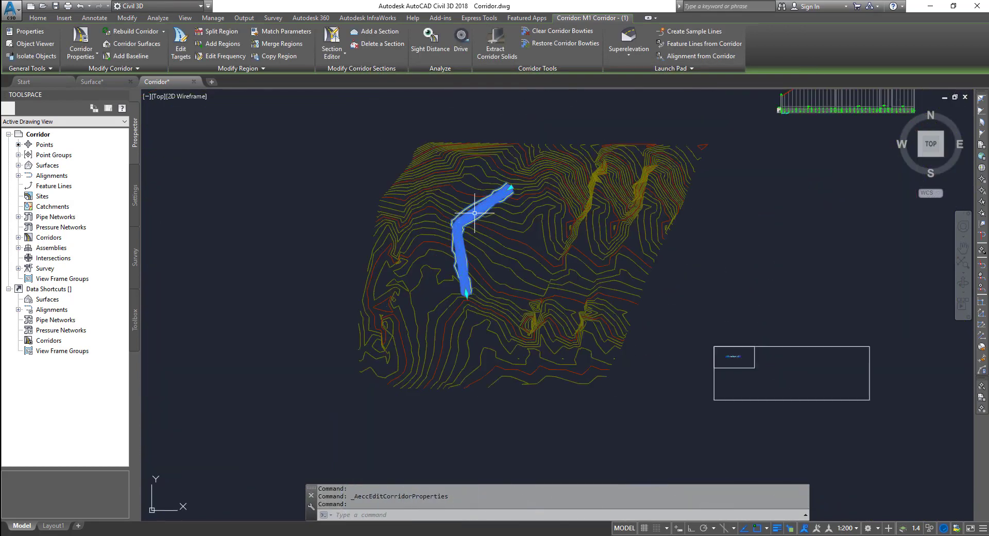
middle_click_drag(614, 200, 486, 269)
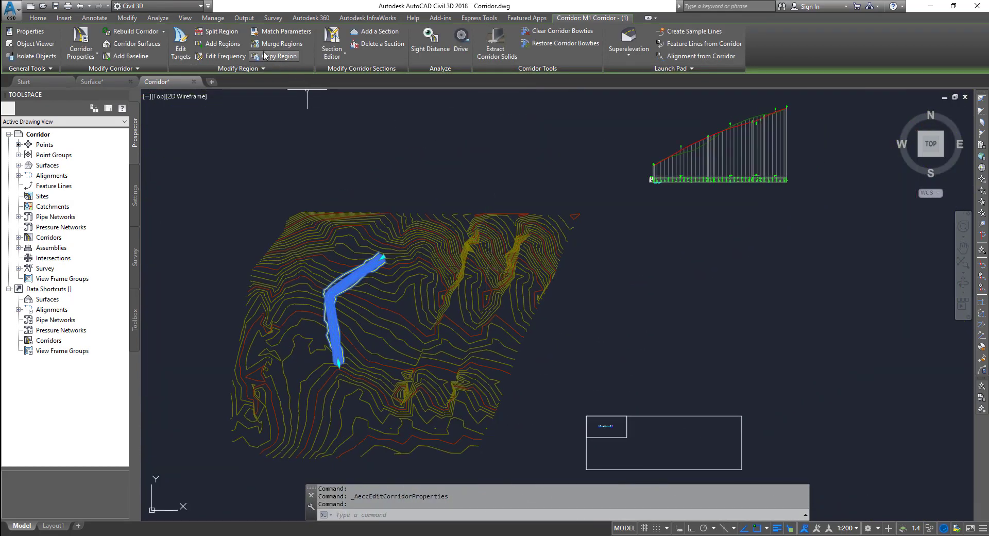
left_click(39, 18)
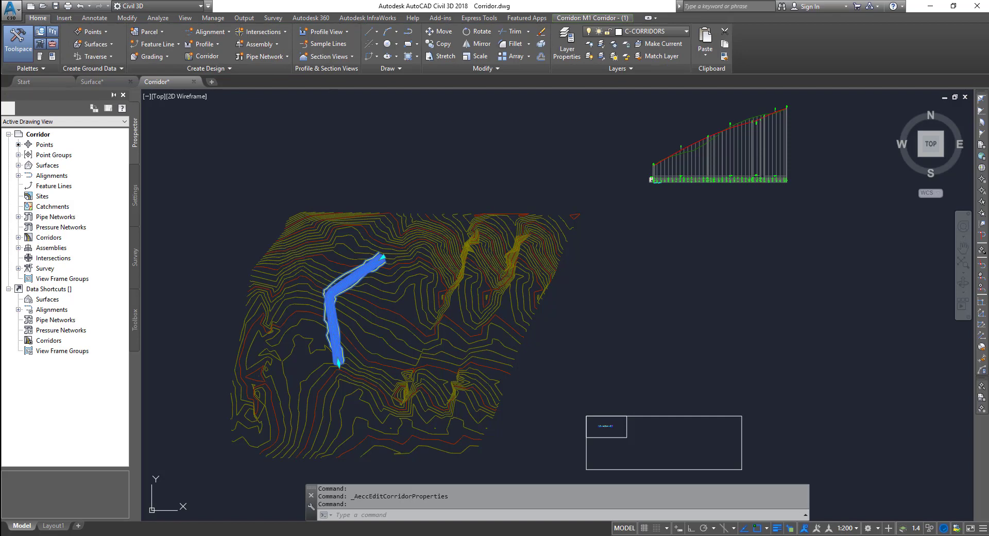
left_click(324, 44)
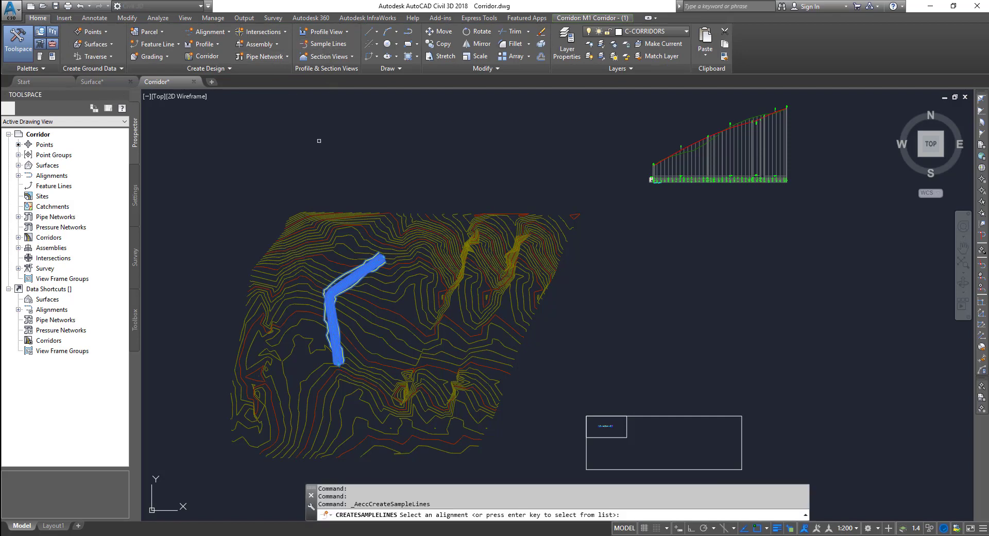
scroll(339, 294, "up", 10)
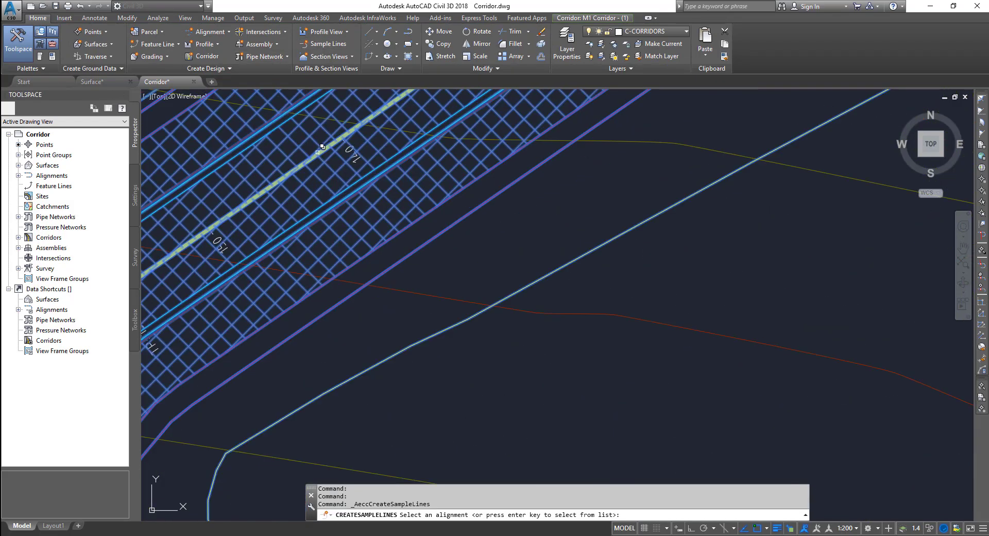
left_click(322, 147)
left_click(387, 201)
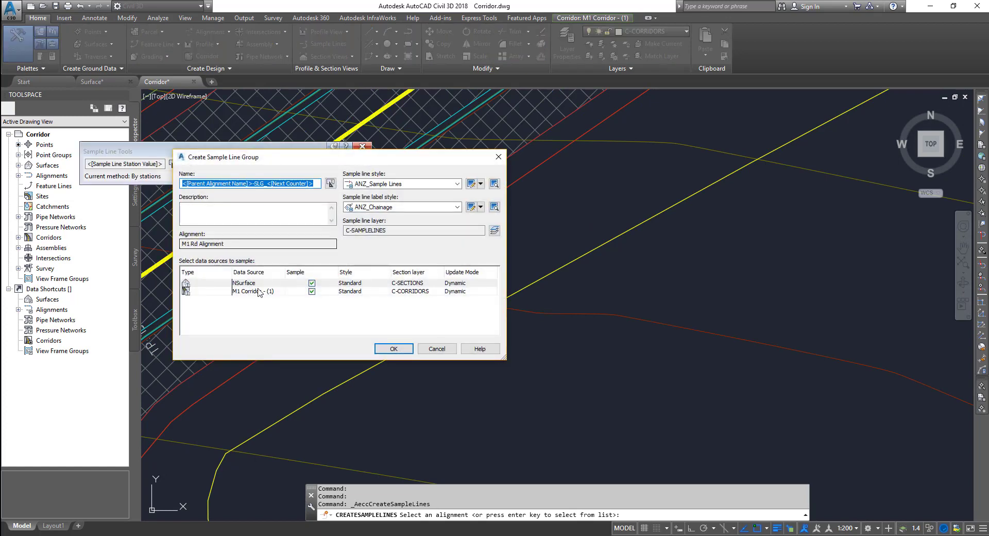
left_click(393, 347)
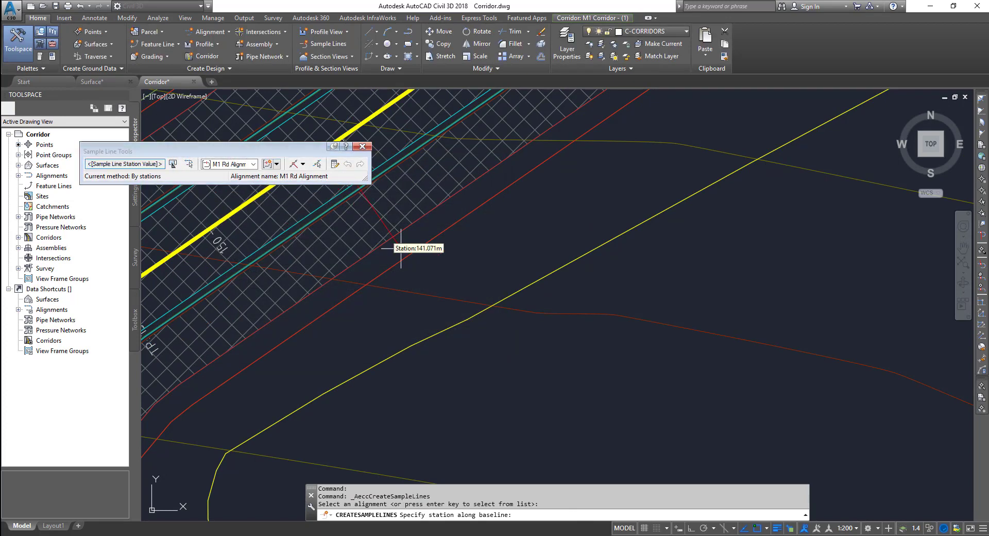
- Add one sample line at about station 110 m on the road's diagonal stretch, with 15 m left and right swath widths
scroll(448, 298, "down", 3)
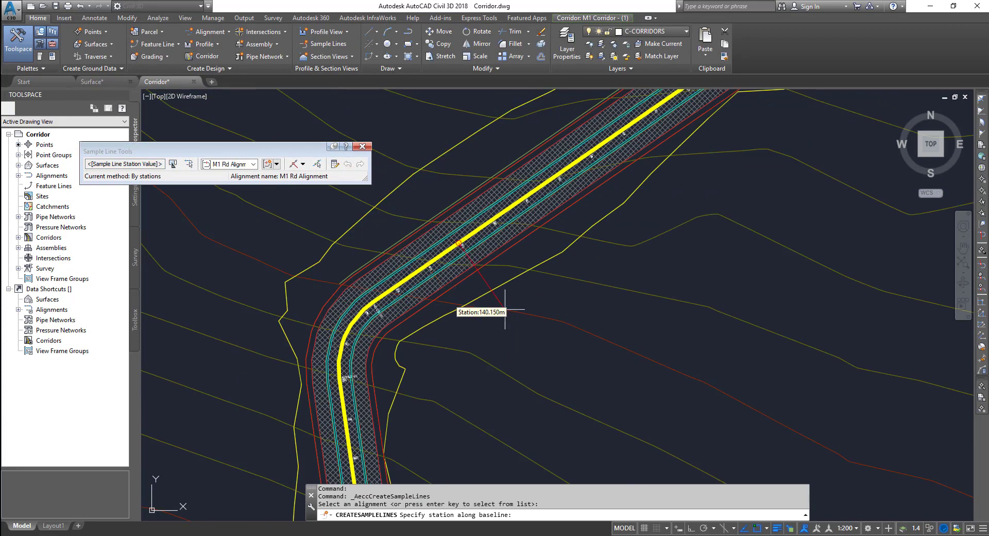
left_click(575, 299)
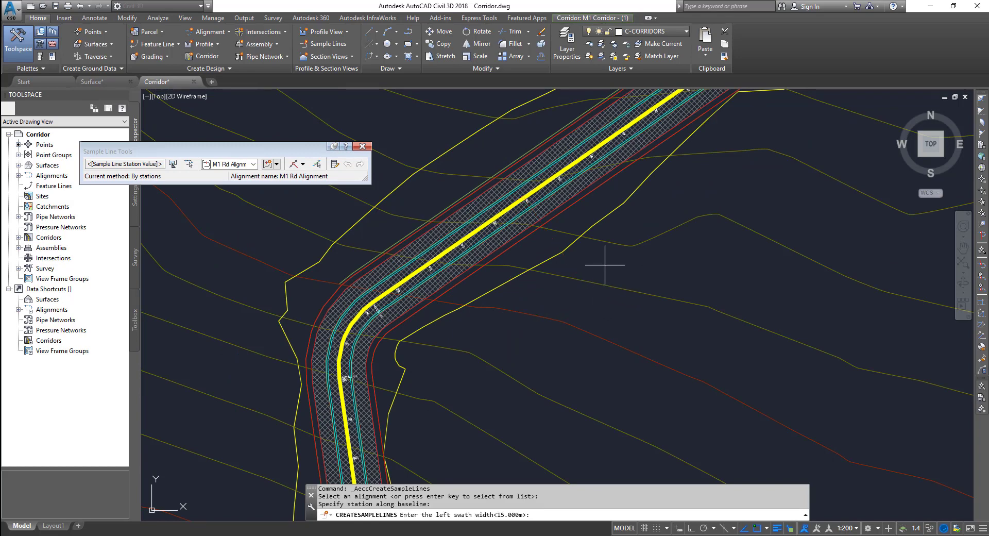
key("Return")
key("Return")
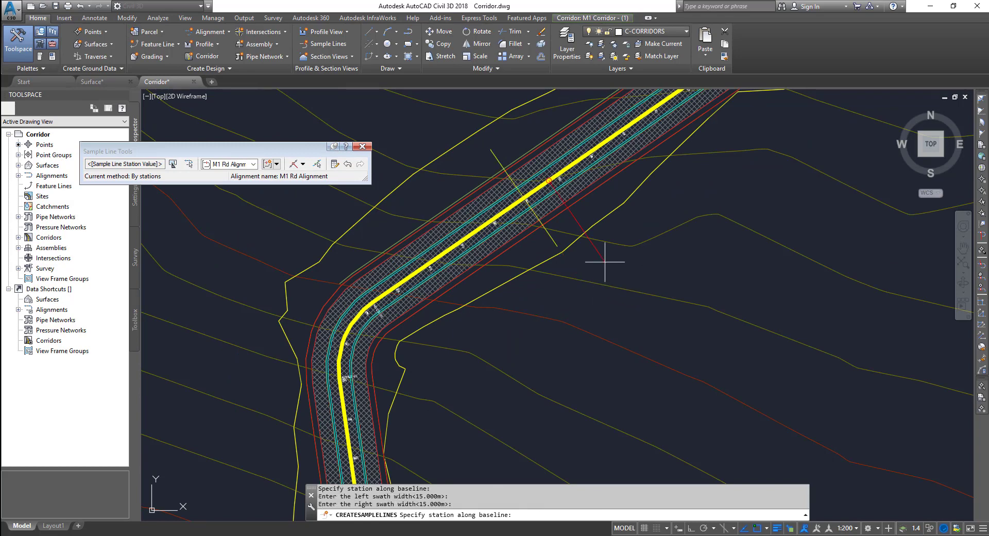
key("Return")
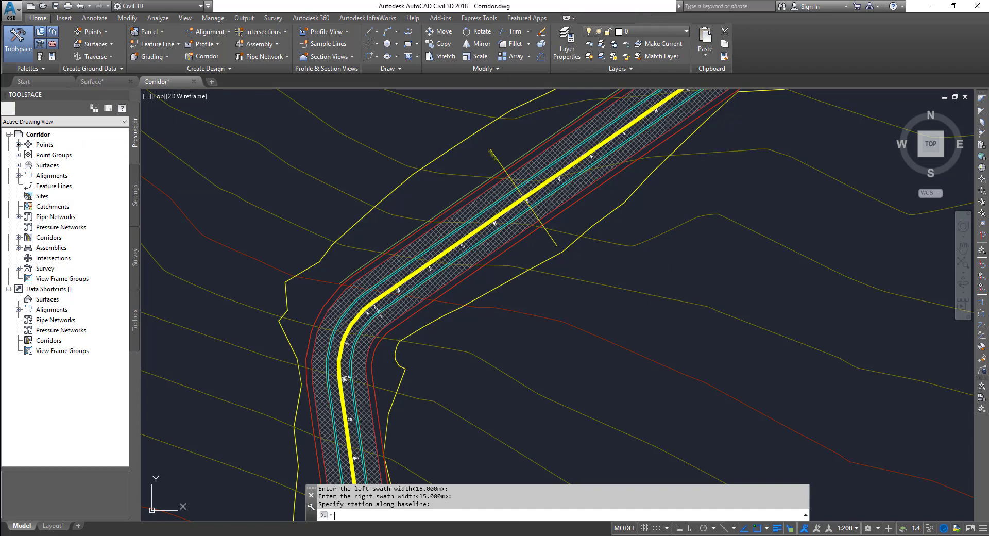
- Start a single section view for the new sample line on M1 Rd Alignment, keeping the default general, offset and elevation settings
left_click(326, 58)
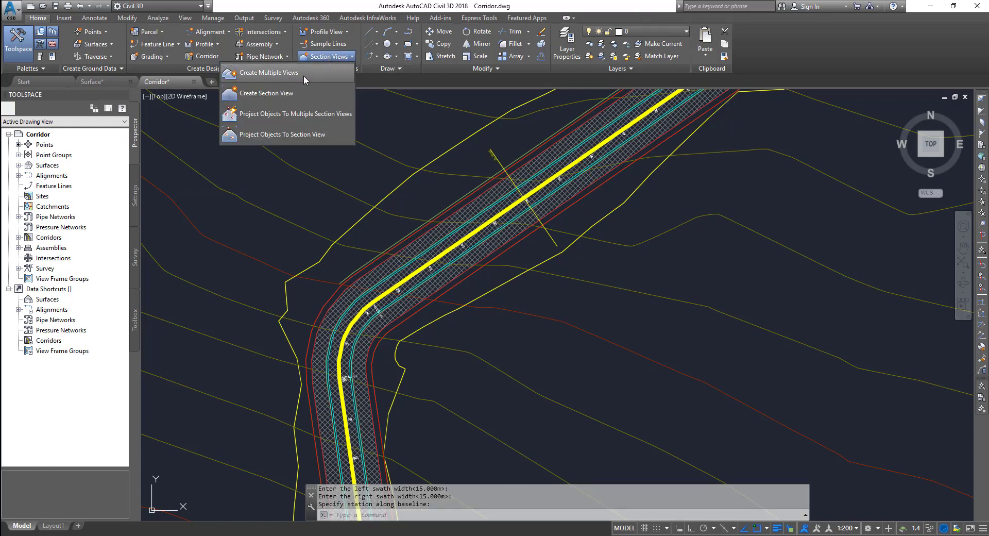
left_click(299, 75)
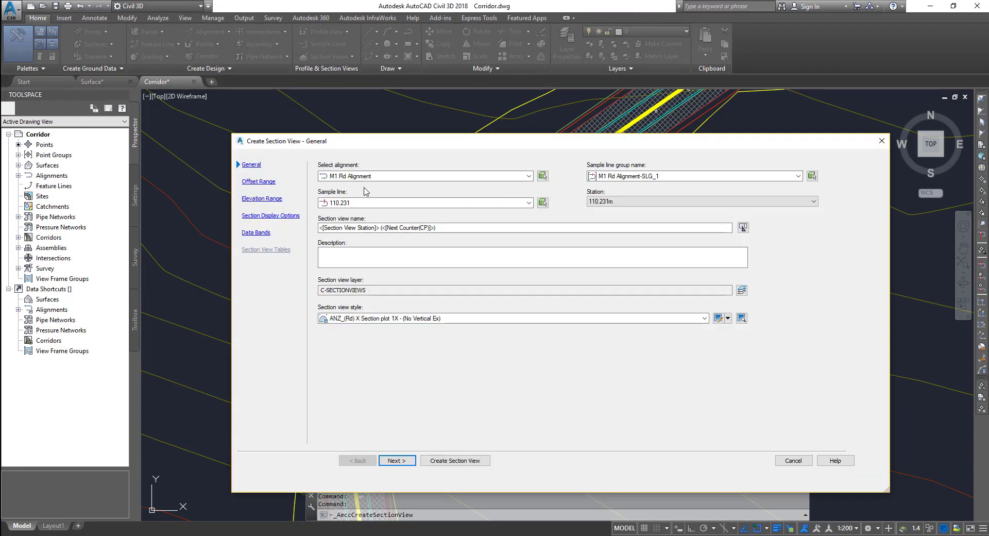
left_click(406, 461)
left_click(406, 461)
left_click(406, 461)
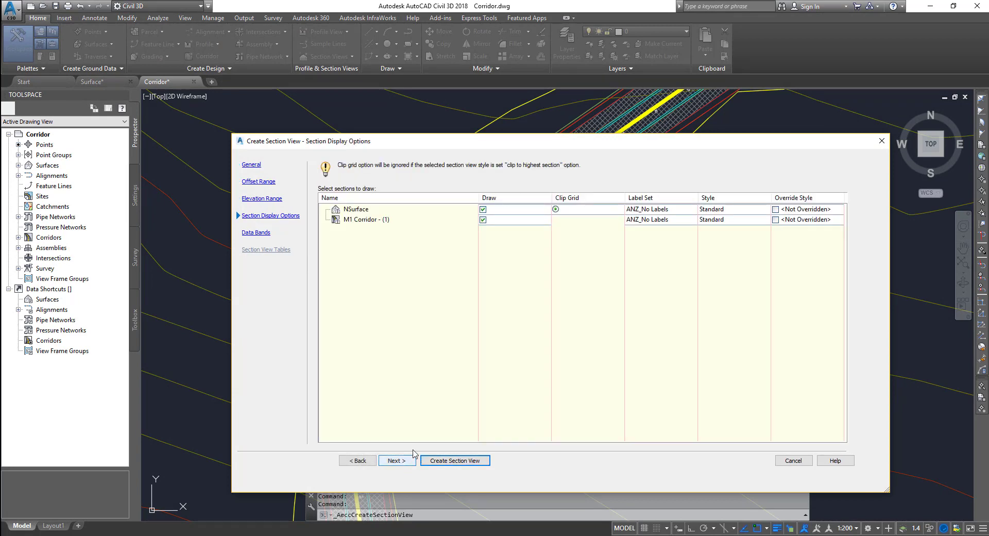
left_click(396, 462)
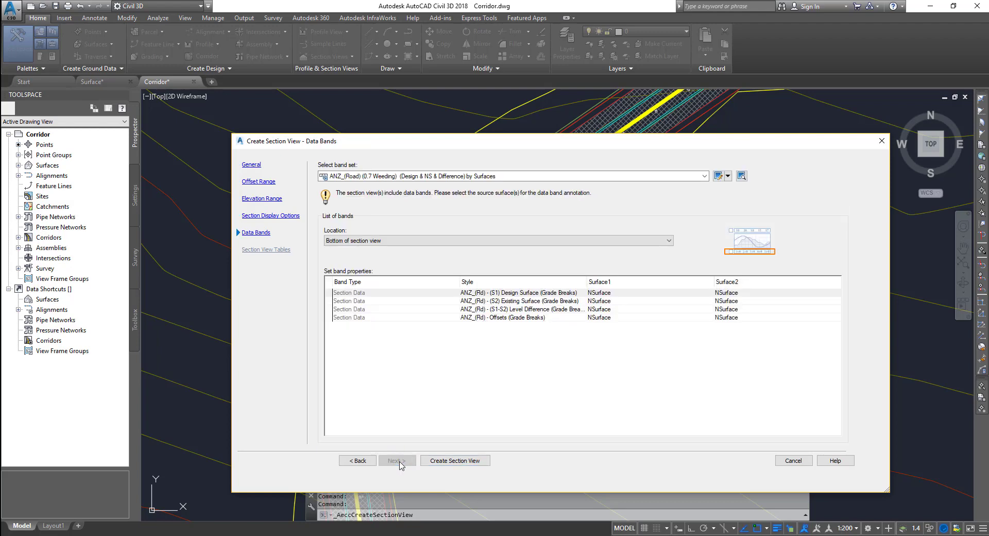
- Set the M1 Corridor's code set style in the section display options to _ANZ_Corr Plotting (2D:Paved Area Hatched) (3D:Render)
left_click(359, 461)
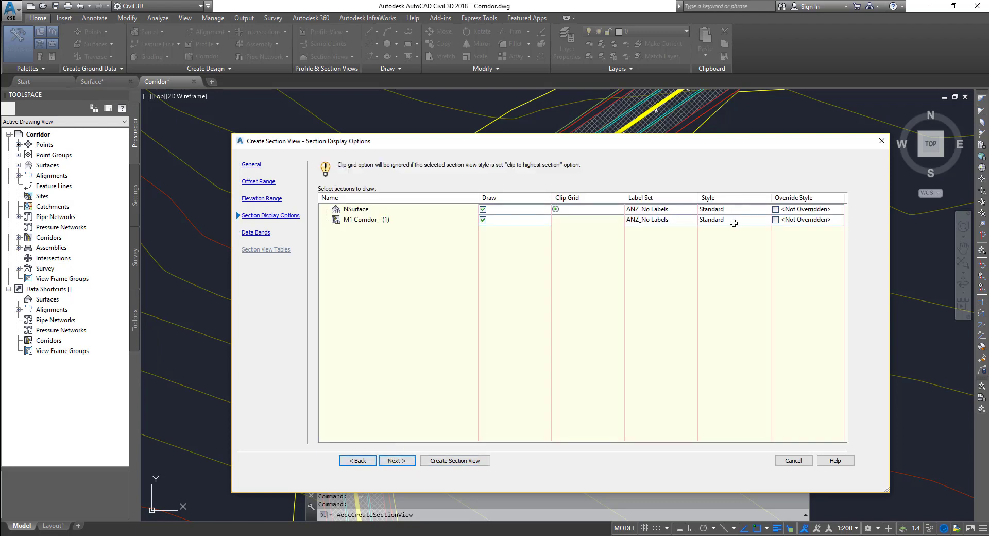
left_click(734, 223)
left_click(561, 267)
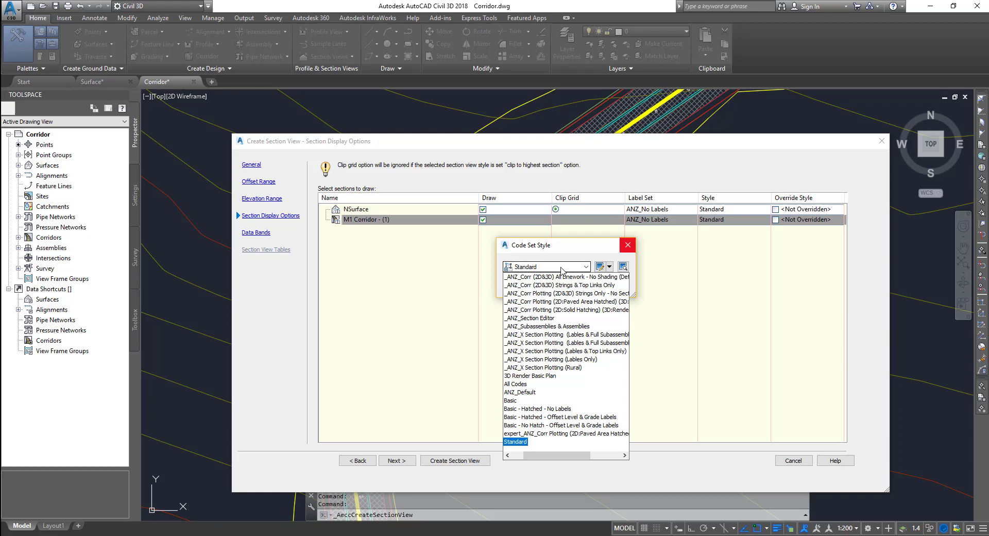
left_click(559, 418)
left_click(562, 434)
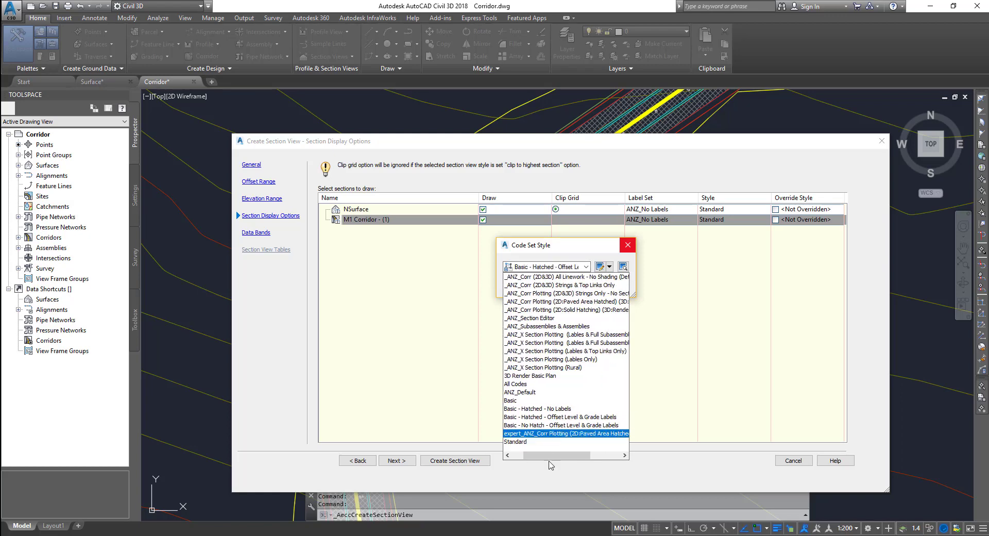
left_click_drag(552, 455, 573, 458)
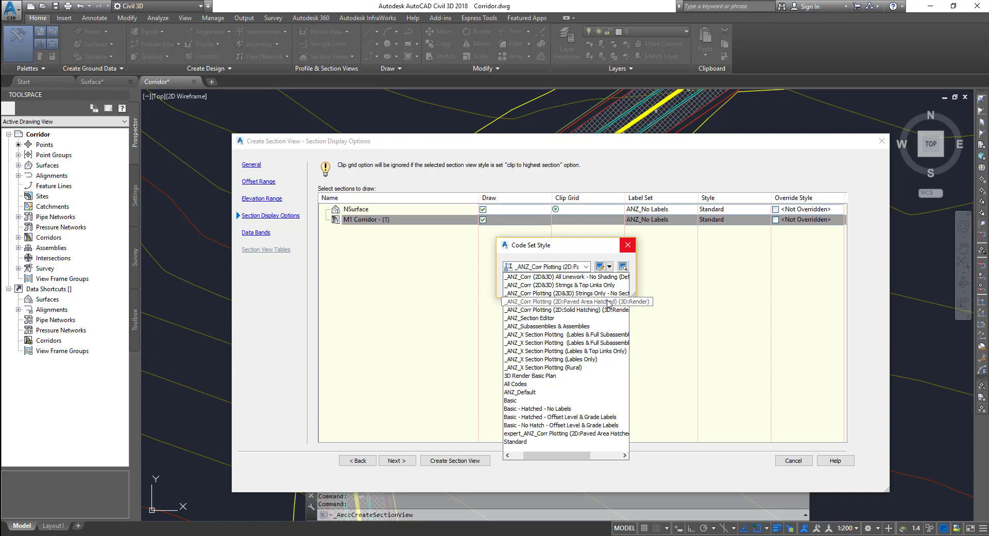
left_click(600, 376)
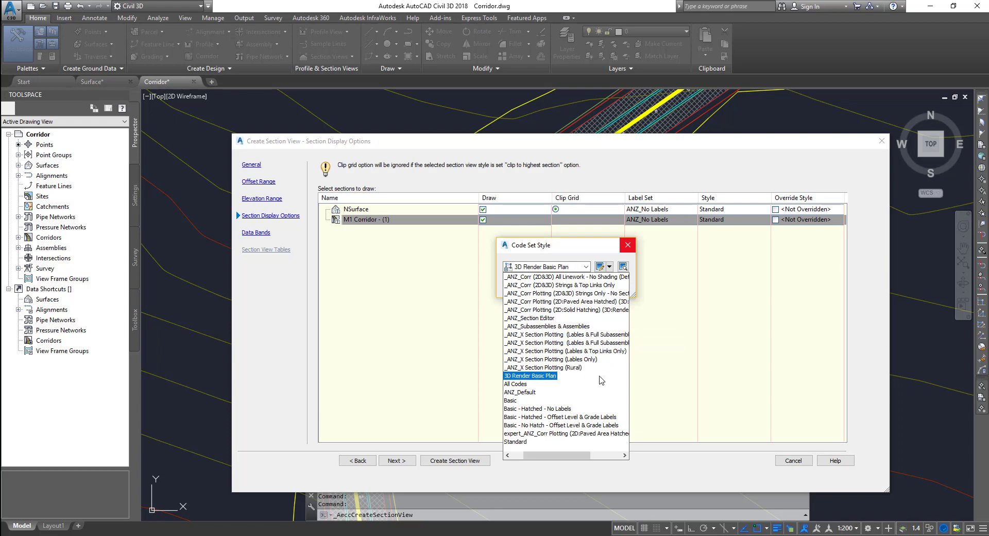
left_click(557, 302)
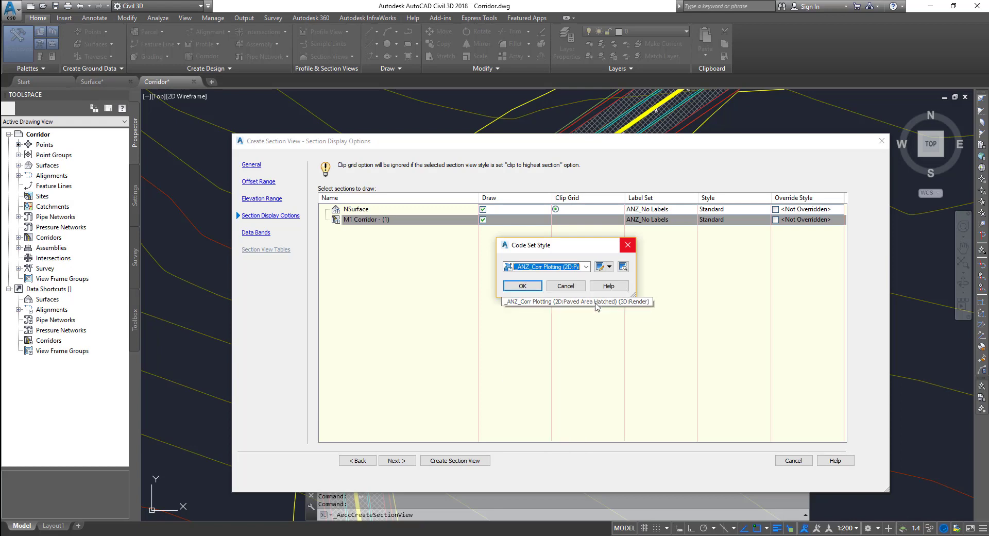
left_click(532, 287)
- Create the section view with the default data bands and place it in the empty area just above the profile view's high end
left_click(397, 461)
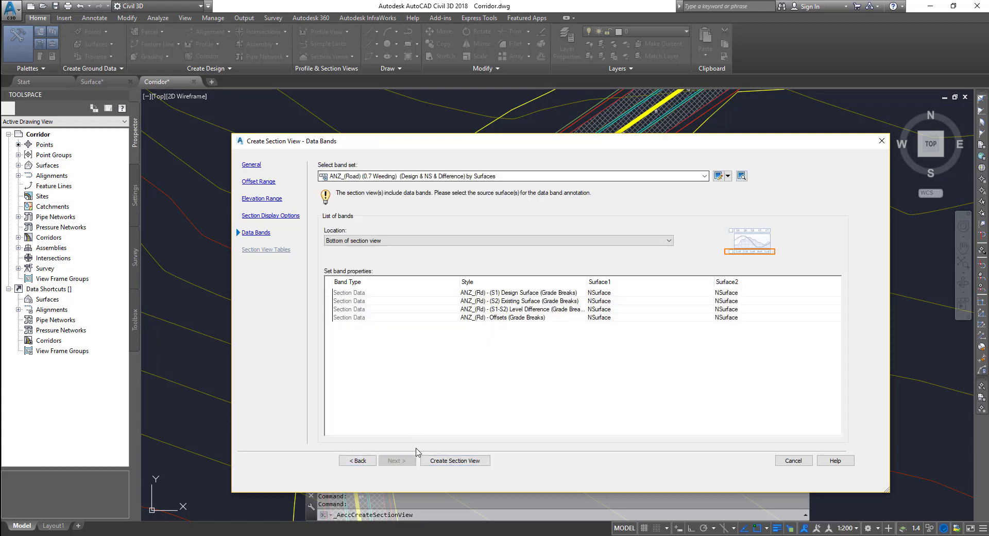
left_click(455, 460)
scroll(421, 384, "down", 5)
scroll(422, 384, "down", 2)
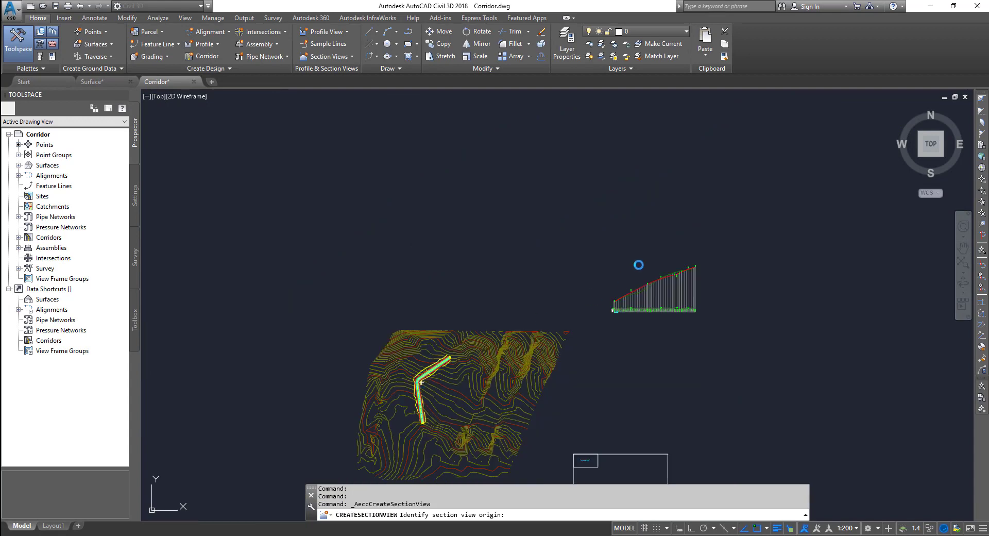
left_click(723, 249)
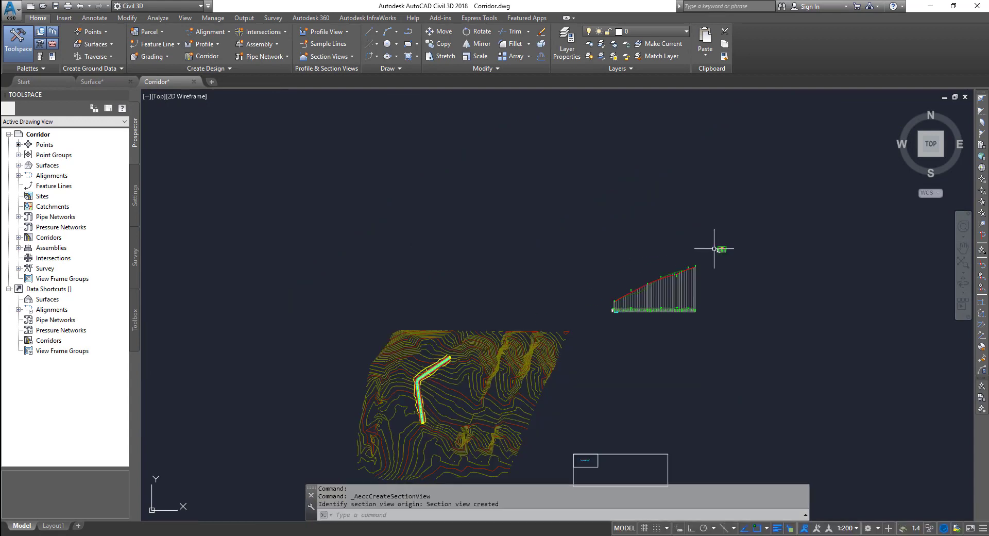
- Inspect the corridor section in the new section view and review its Shape codes, including Base, in the corridor section properties
scroll(717, 252, "up", 8)
scroll(536, 287, "up", 8)
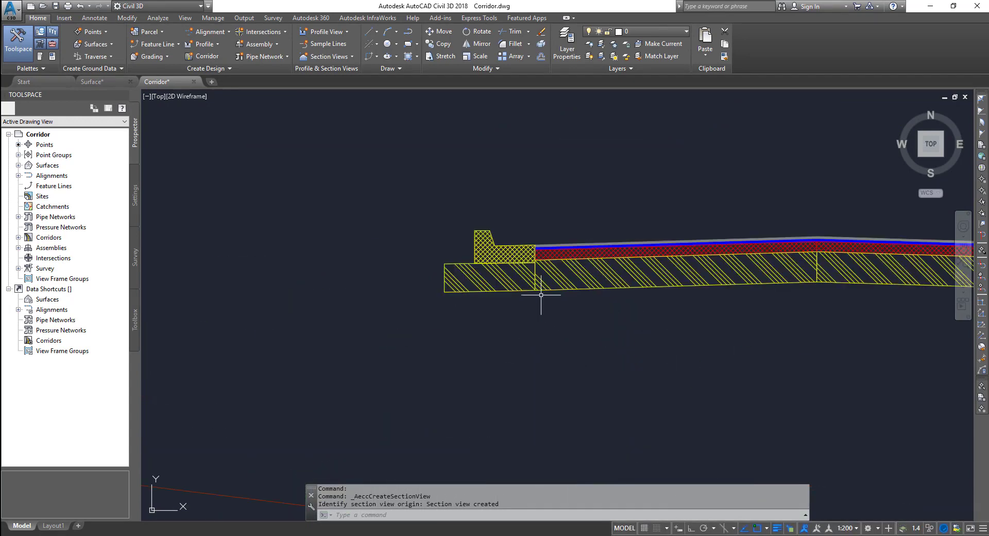
scroll(351, 230, "down", 5)
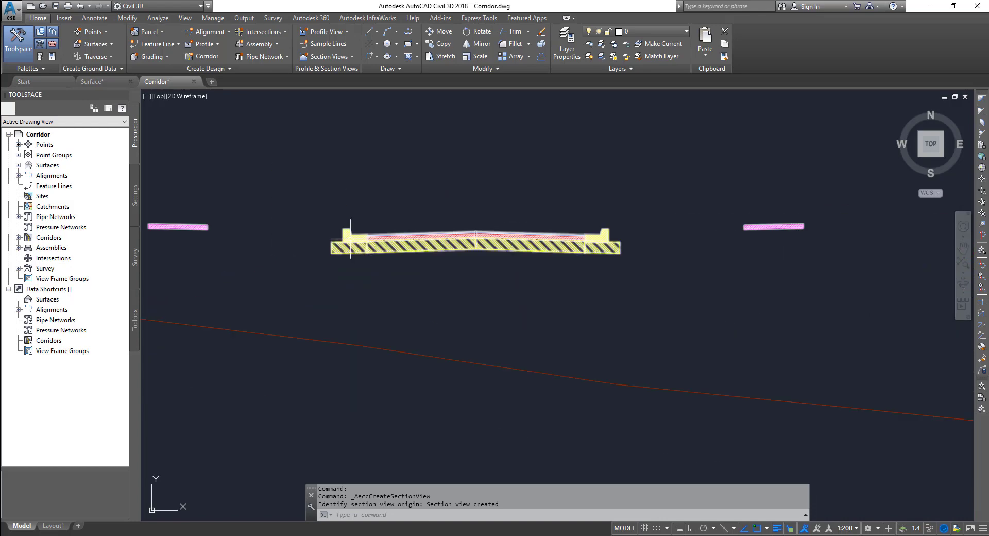
scroll(351, 234, "up", 3)
left_click(352, 241)
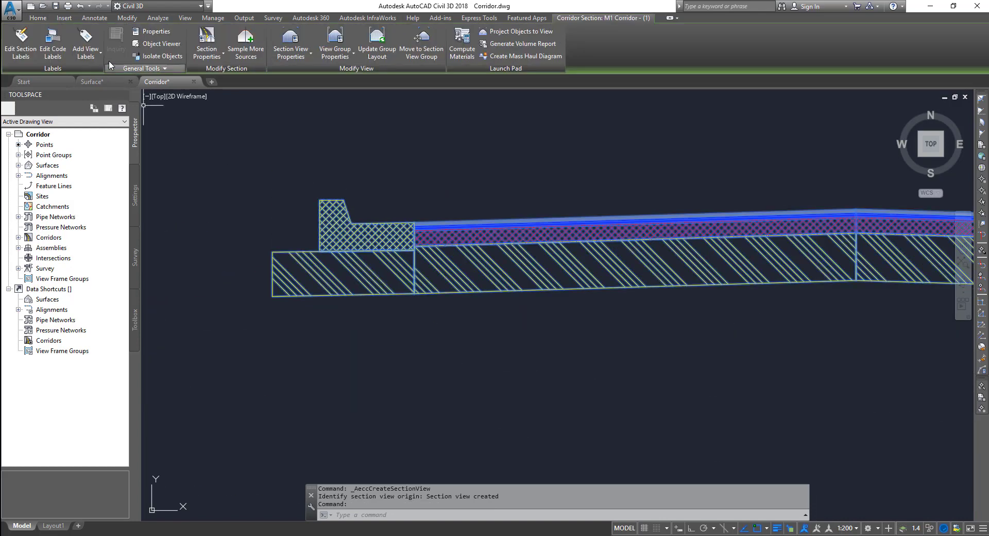
left_click(206, 56)
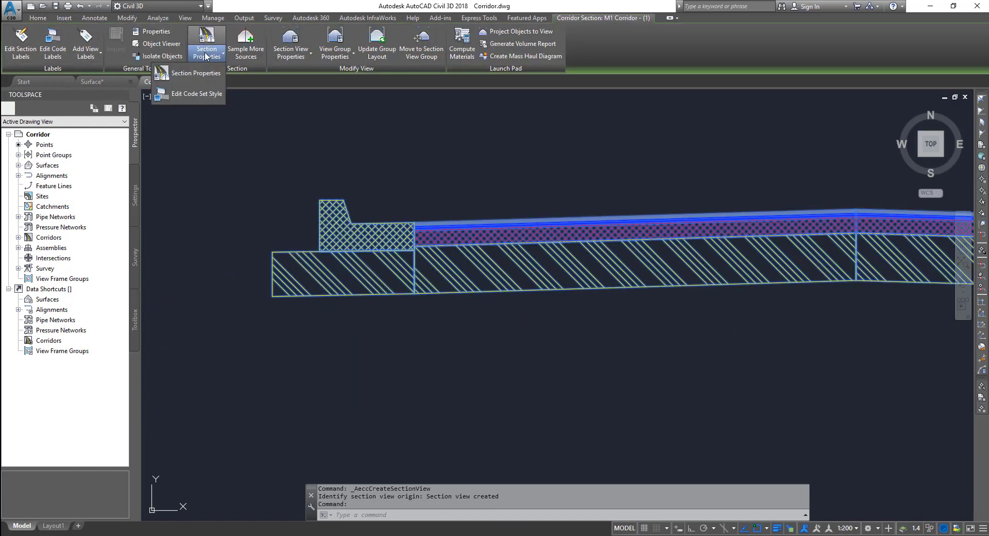
left_click(197, 72)
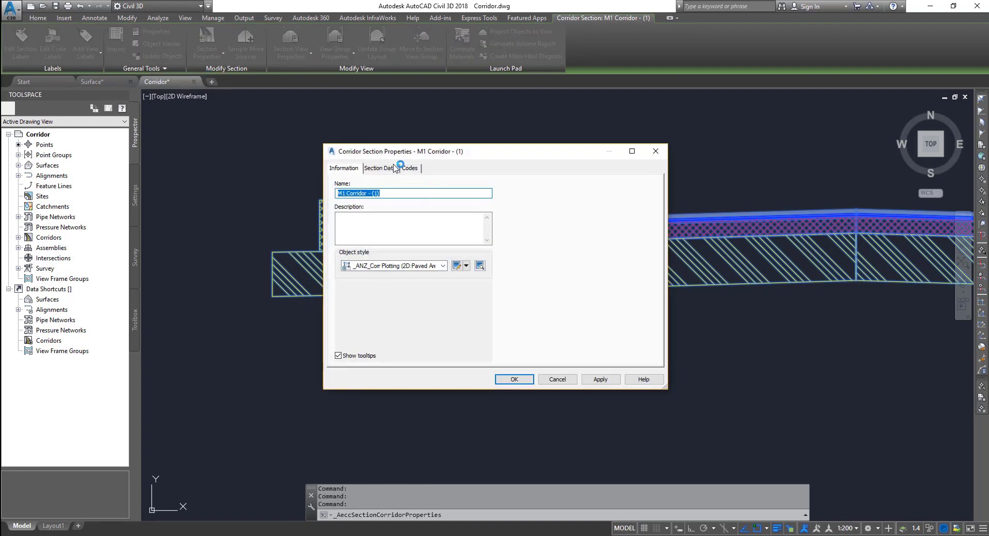
left_click(410, 169)
left_click(343, 242)
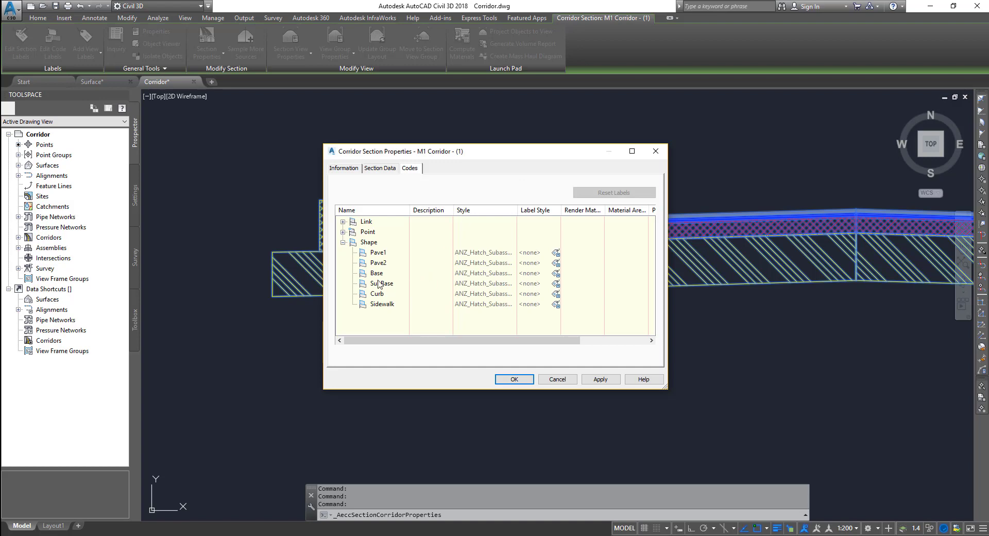
left_click(382, 274)
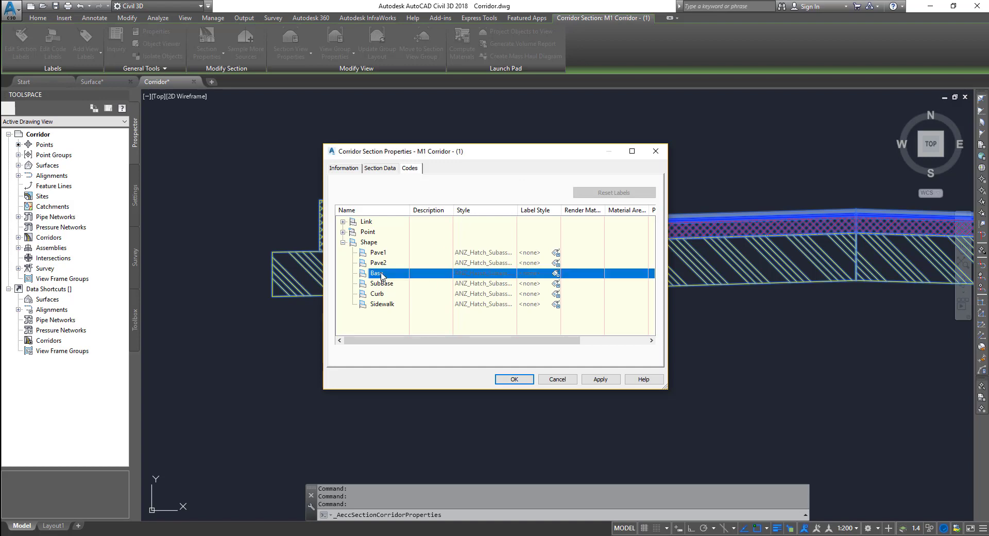
- Open the corridor section's current code set style, _ANZ_Corr Plotting (2D:Paved Area Hatched) (3D:Render), for editing from the section properties
left_click(384, 168)
left_click(345, 170)
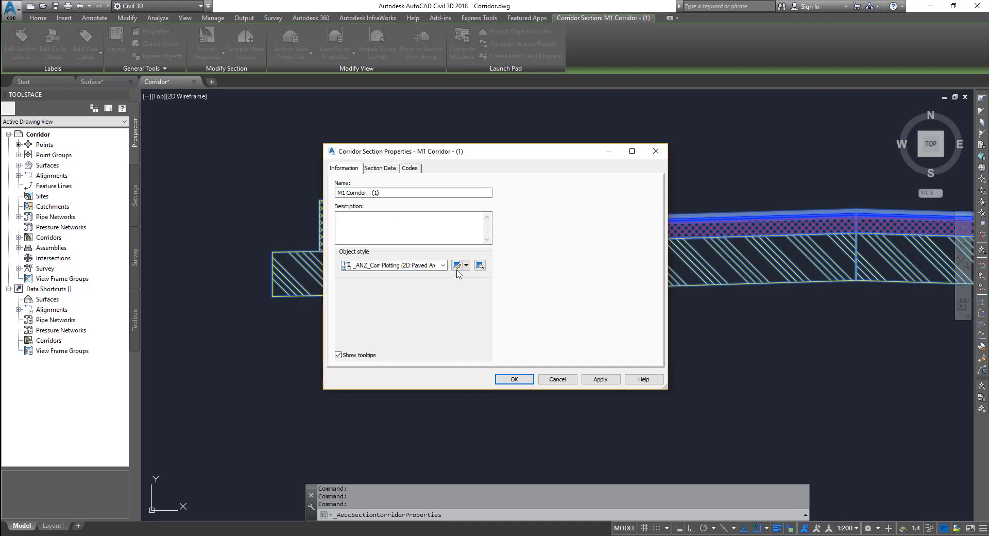
left_click(466, 265)
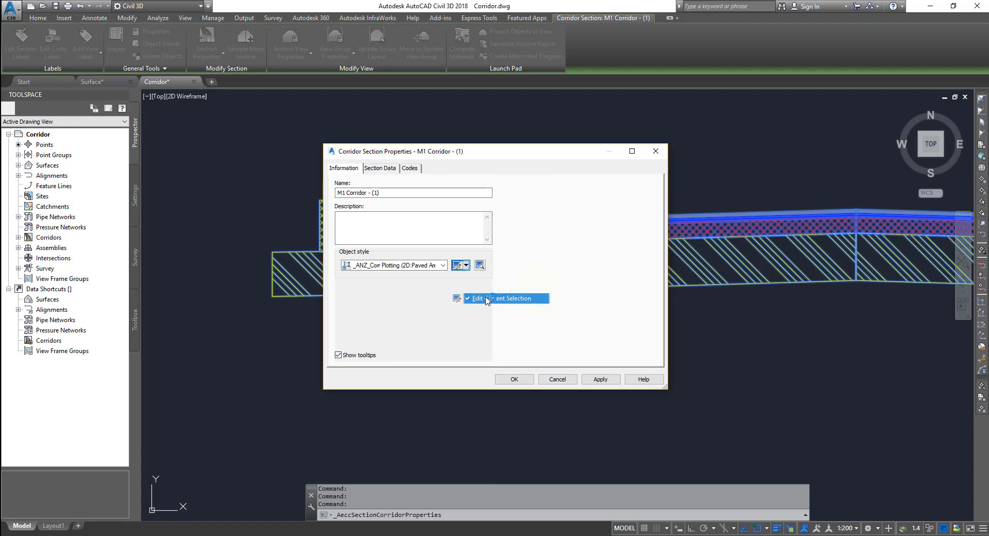
left_click(500, 296)
left_click(512, 221)
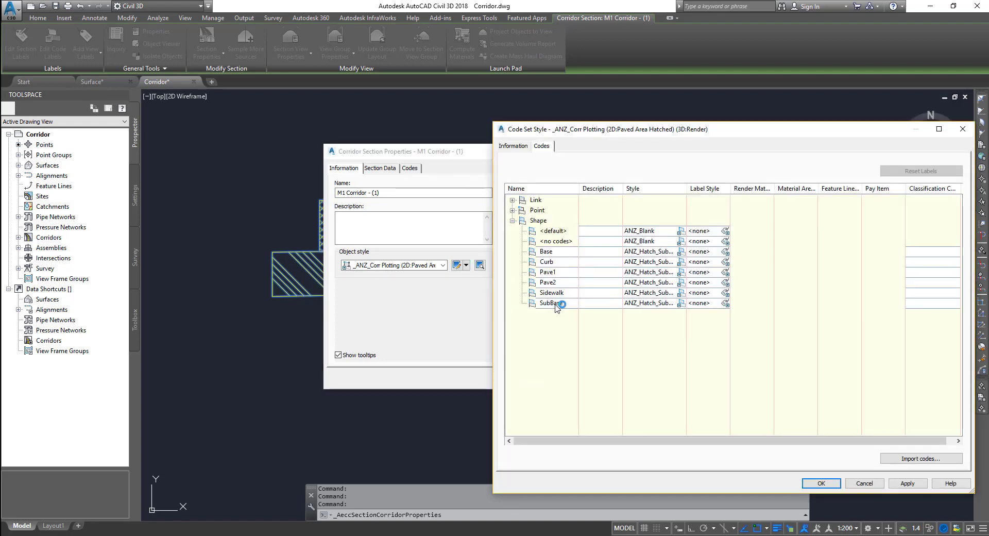
- Review the display and hatch settings of the Base code's shape style, then accept all open dialogs and deselect the corridor section
left_click(558, 255)
left_click(681, 252)
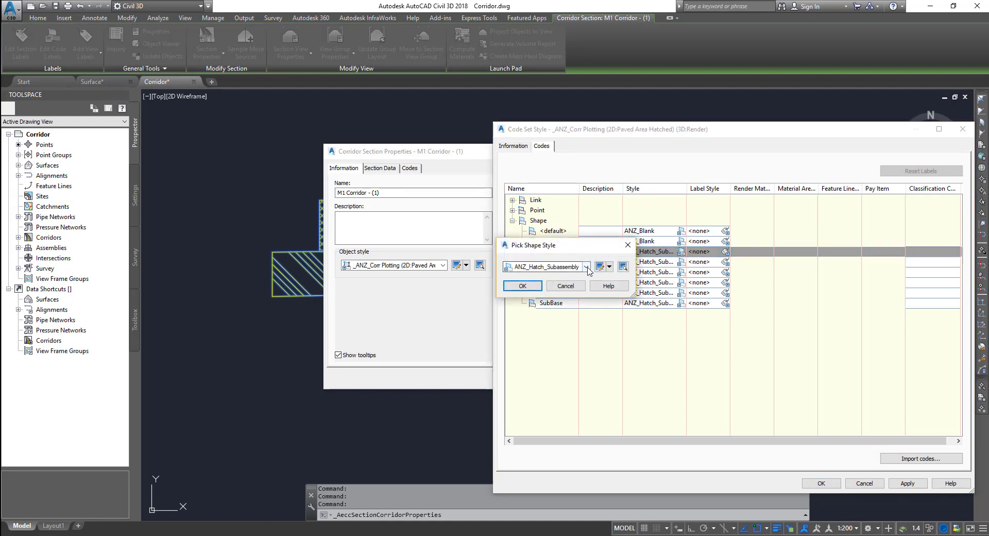
left_click(609, 266)
left_click(624, 299)
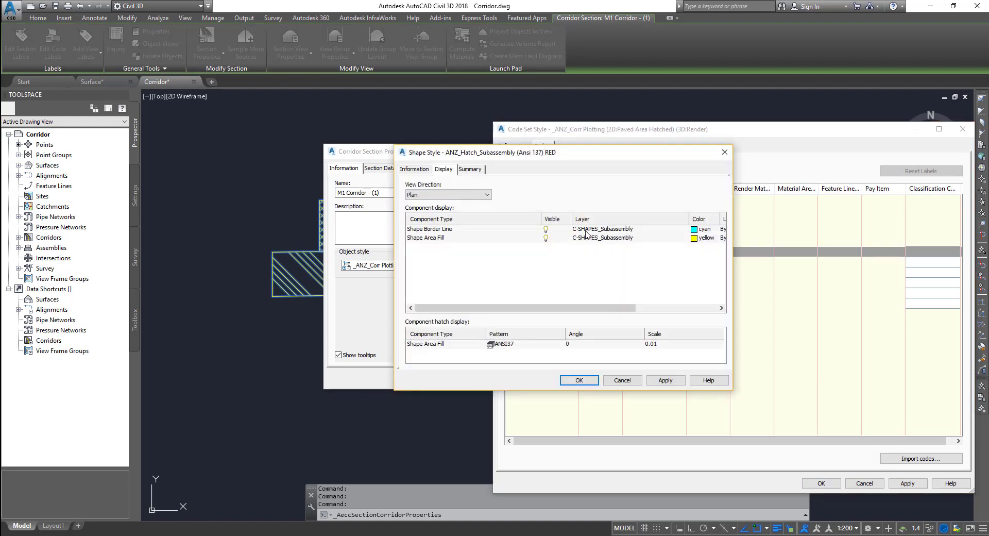
left_click(583, 380)
left_click(523, 285)
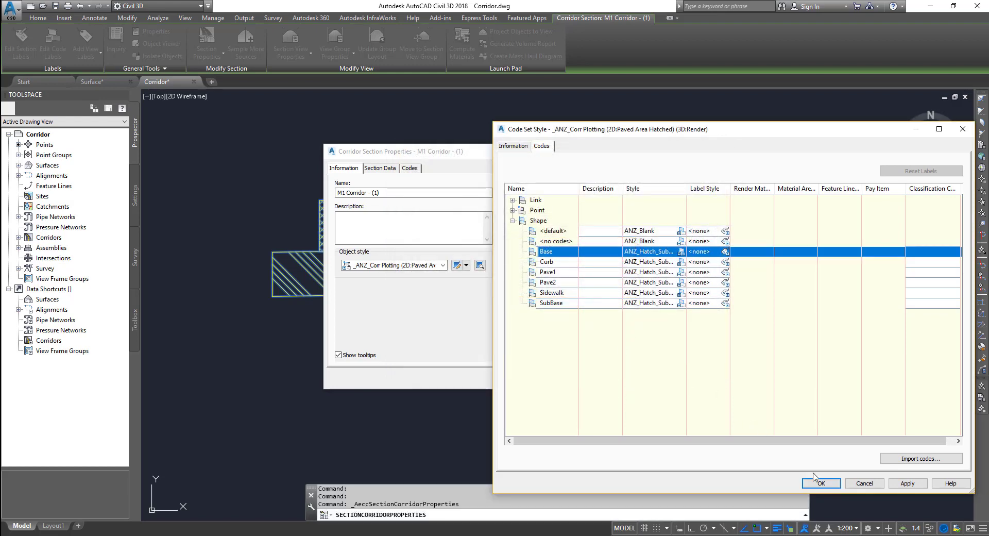
left_click(822, 483)
left_click(514, 380)
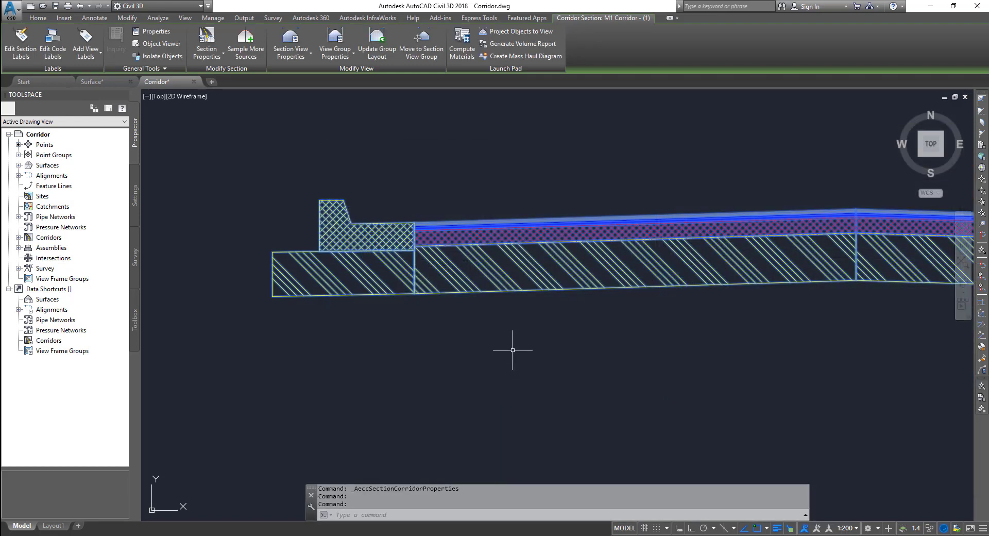
key("Escape")
key("Escape")
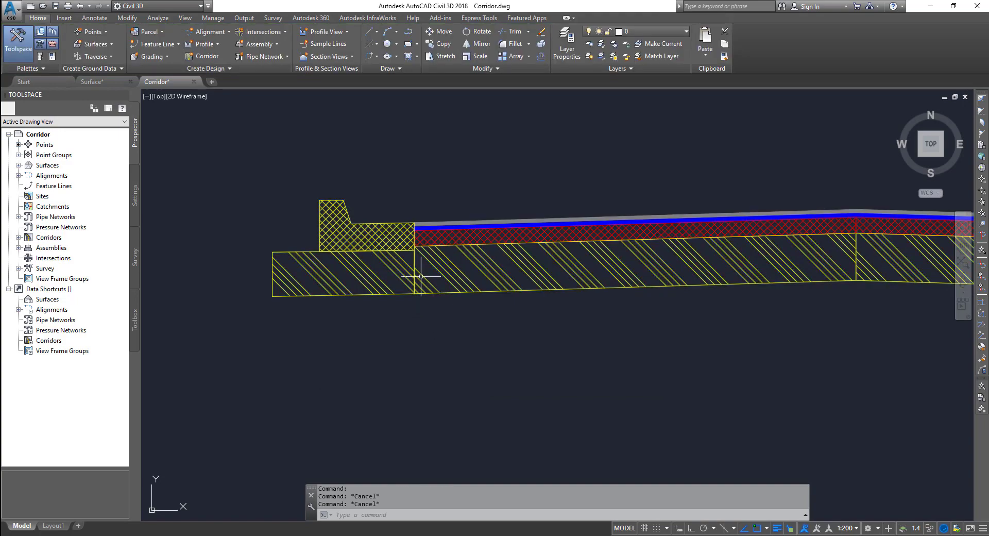
- Examine the hatched pavement, base, subbase and curb shapes across the full corridor section
scroll(317, 244, "up", 5)
scroll(317, 245, "down", 6)
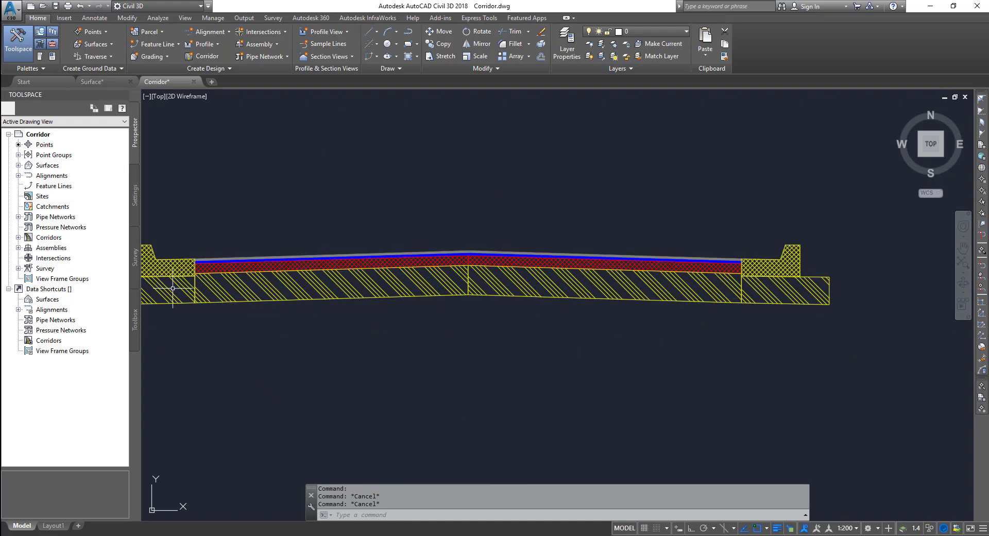
middle_click_drag(380, 307, 506, 314)
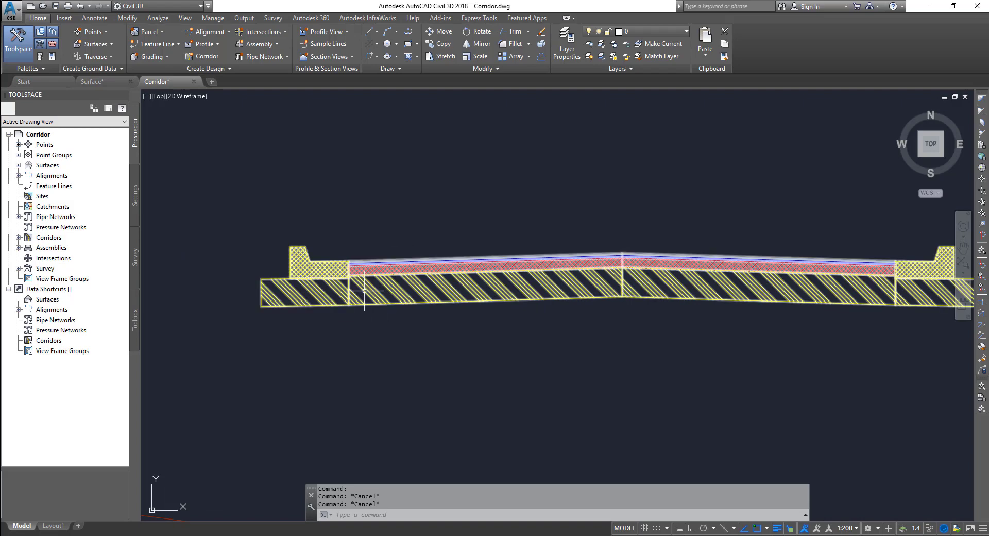
mouse_move(364, 291)
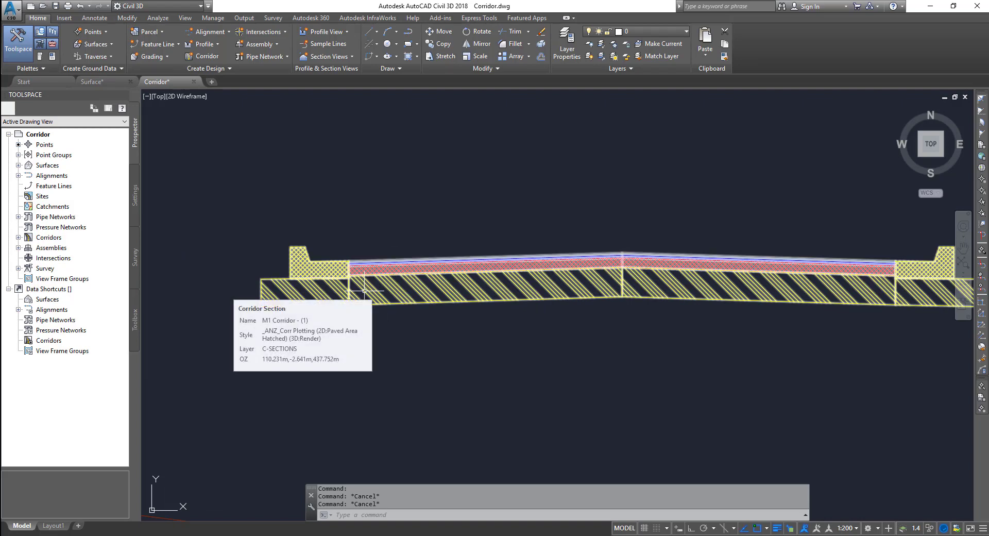
scroll(594, 289, "down", 4)
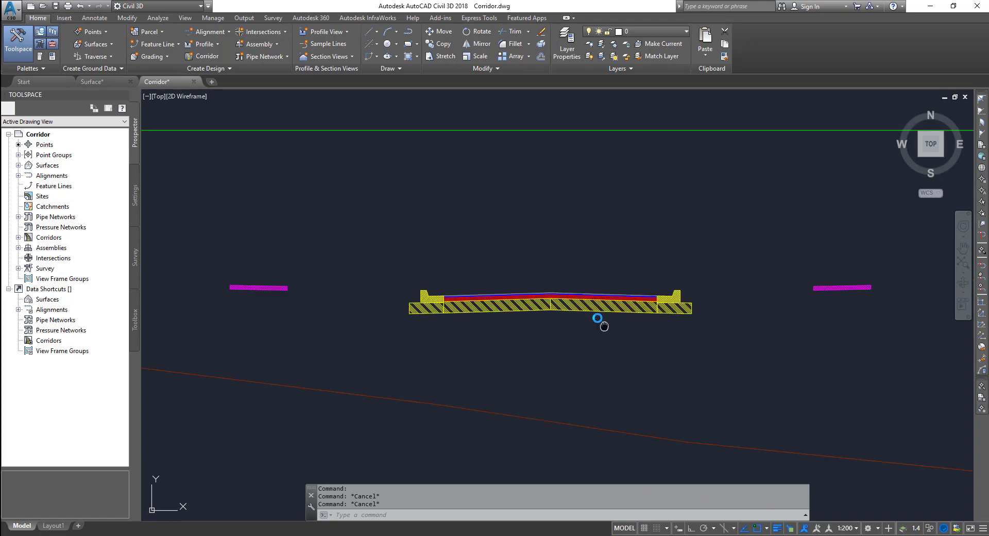
scroll(216, 221, "up", 3)
scroll(221, 227, "down", 3)
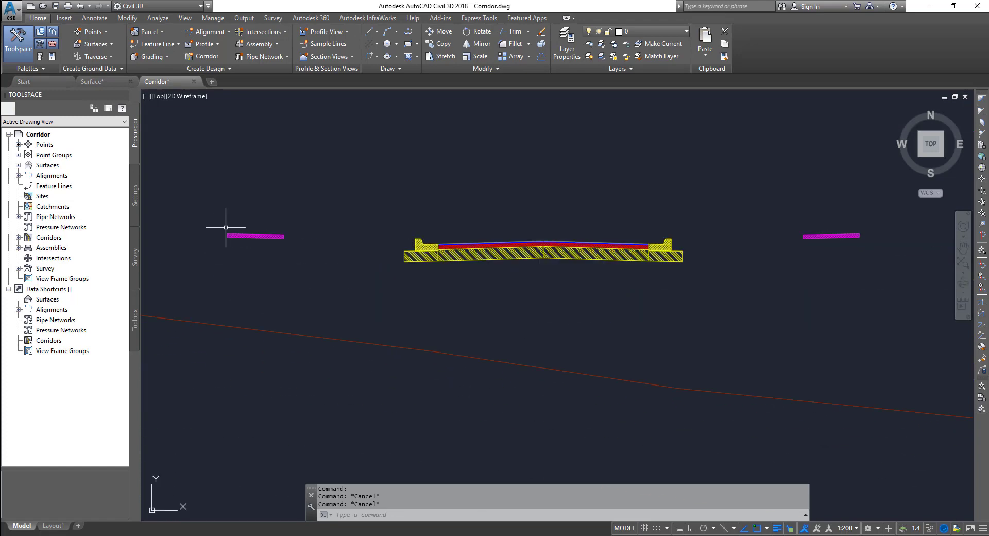
- Look over the section view, profile view and M1 corridor in plan, checking the corridor's code set style
scroll(421, 267, "down", 5)
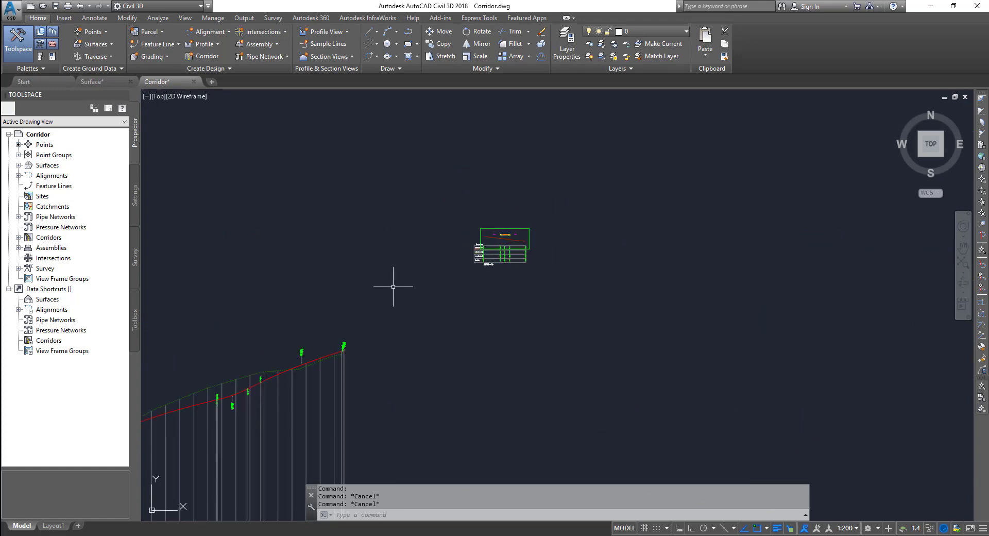
middle_click_drag(397, 277, 696, 155)
scroll(570, 213, "down", 4)
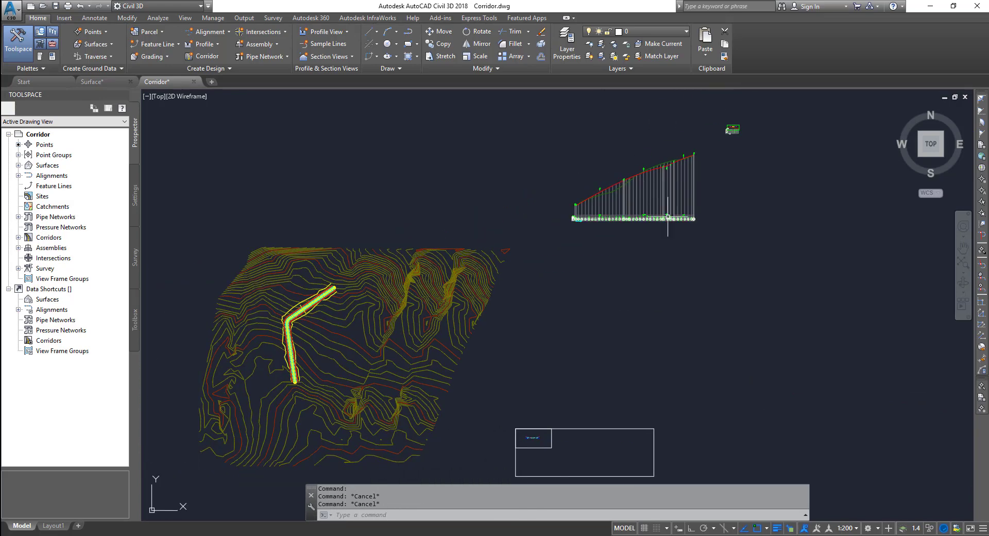
scroll(285, 315, "up", 2)
scroll(285, 322, "up", 3)
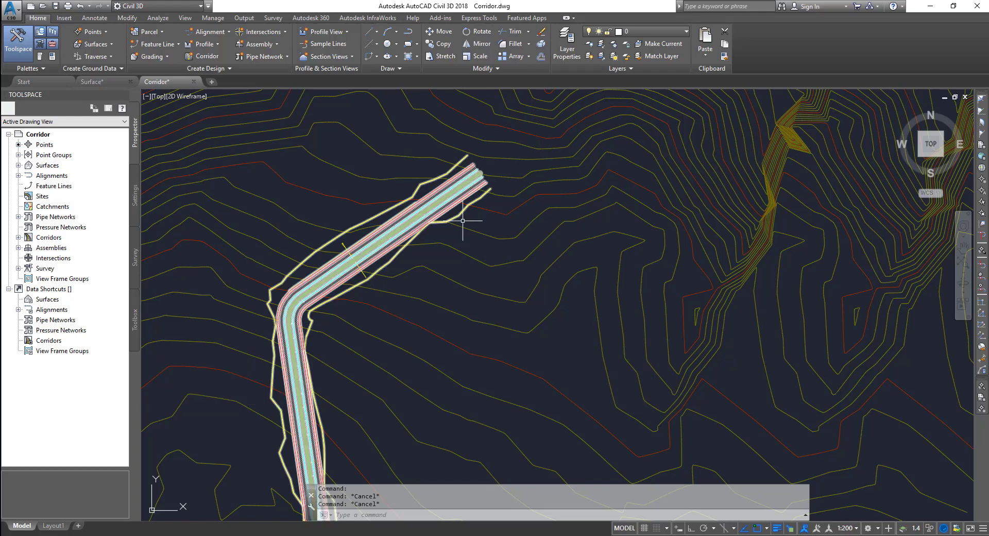
scroll(457, 231, "down", 6)
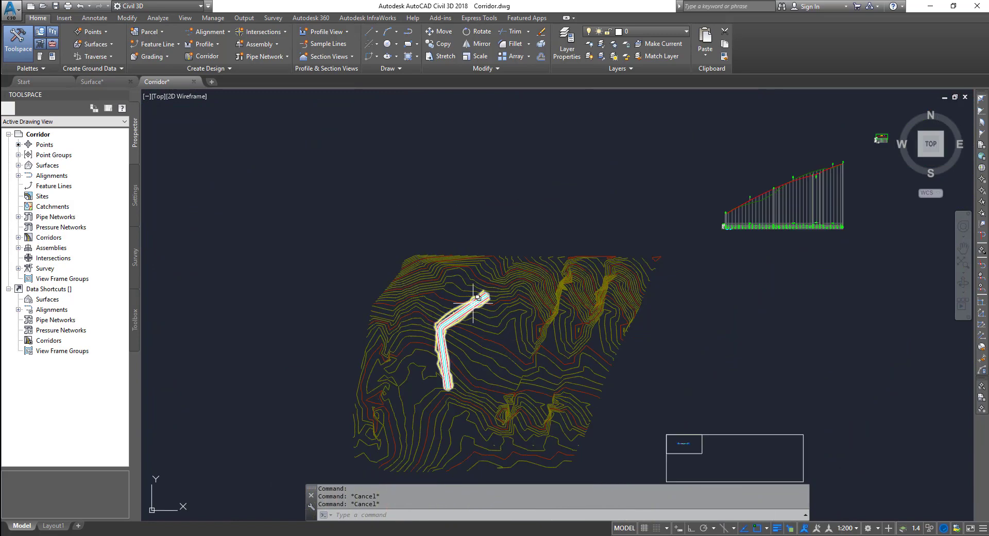
scroll(473, 303, "down", 2)
mouse_move(473, 303)
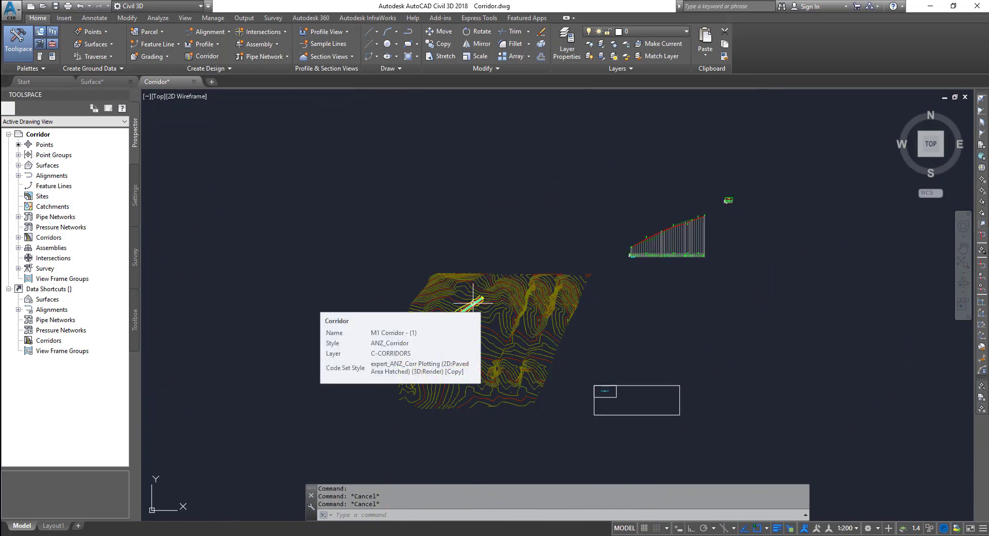
scroll(691, 243, "up", 7)
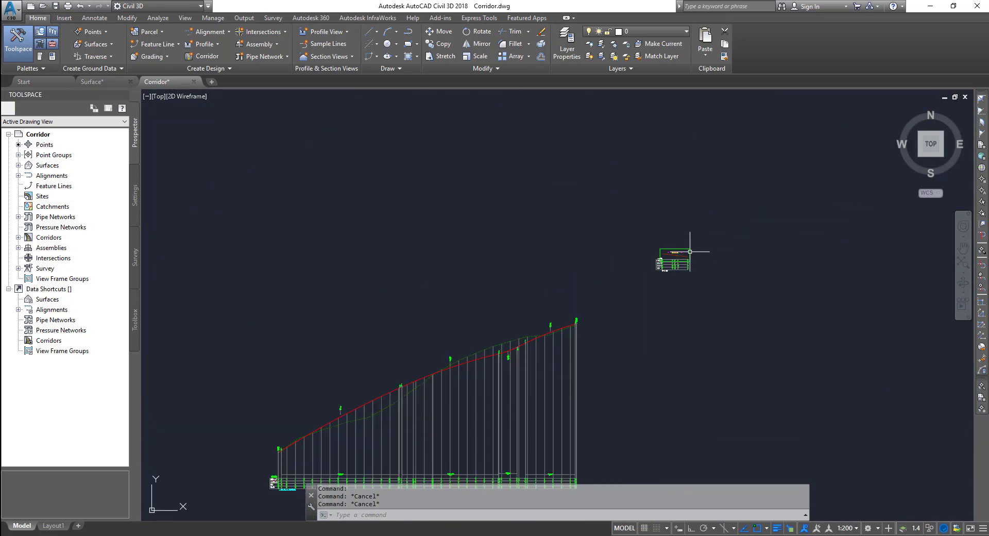
scroll(691, 249, "down", 2)
middle_click_drag(541, 350, 541, 289)
scroll(654, 174, "down", 6)
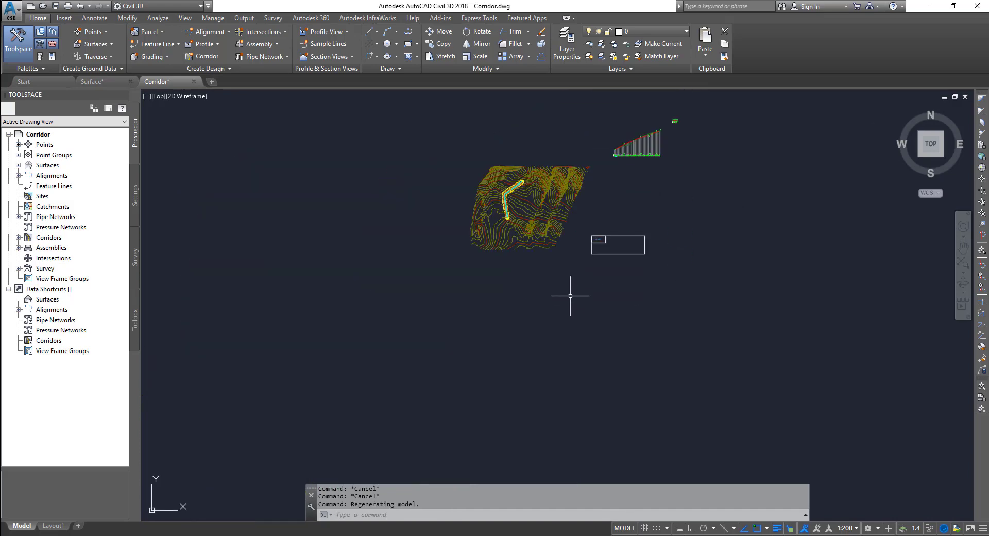
scroll(623, 244, "up", 6)
scroll(597, 260, "down", 4)
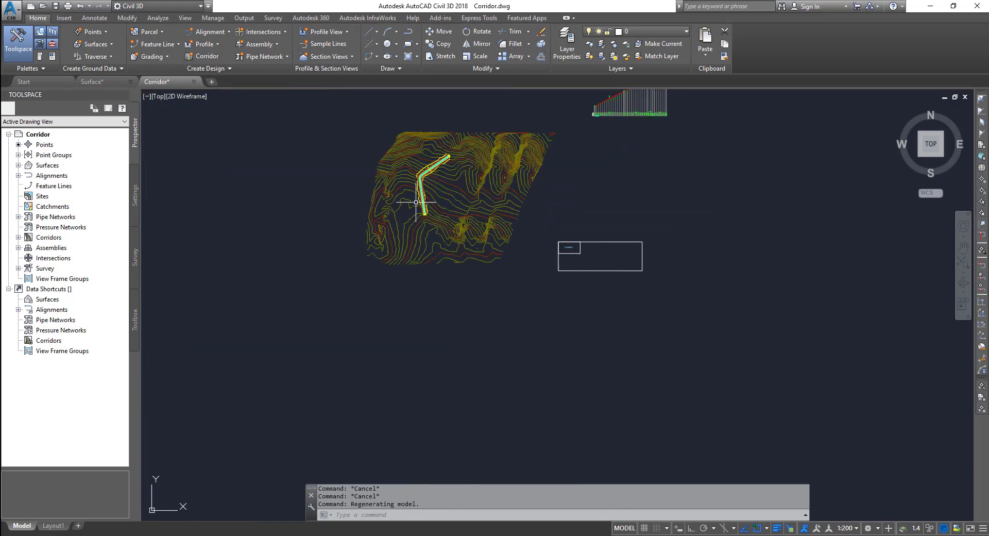
scroll(676, 275, "down", 4)
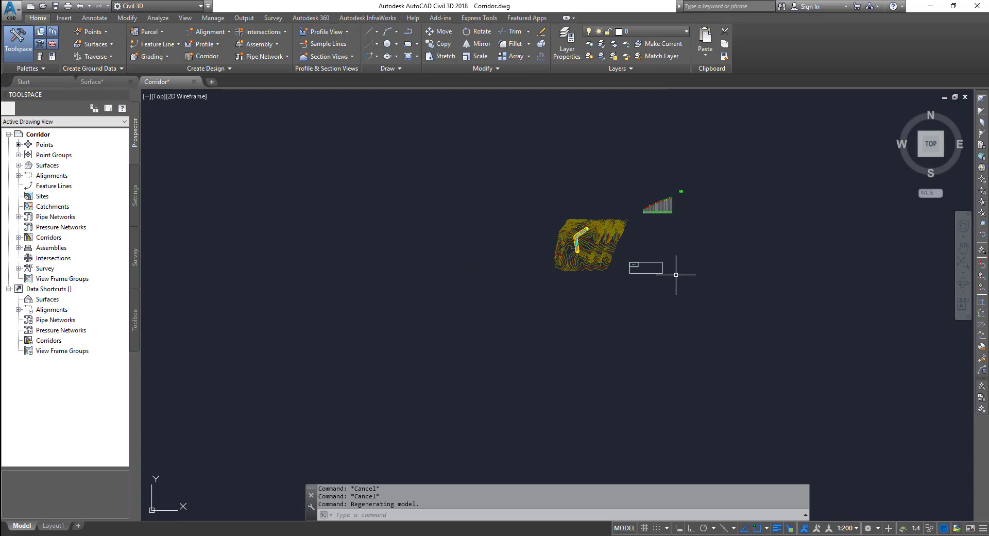